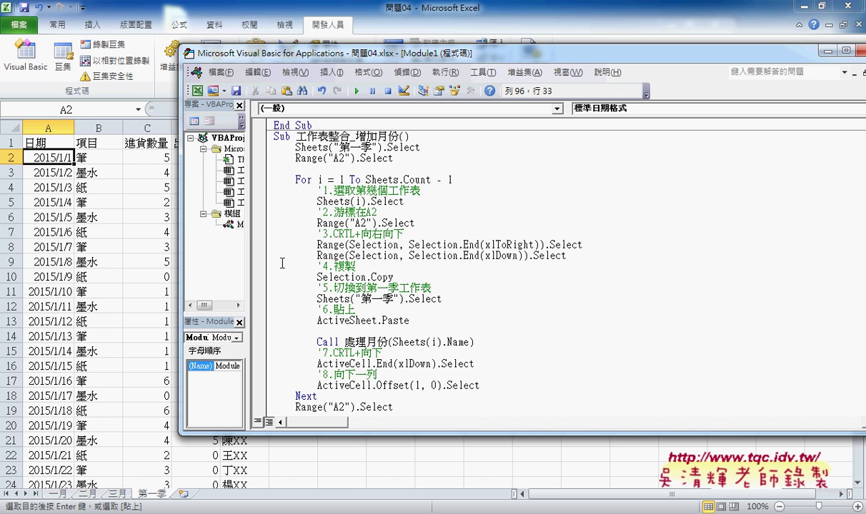
Clear all data rows on the 第一季 sheet with 清除資料, leaving only the header row
left_click(122, 257)
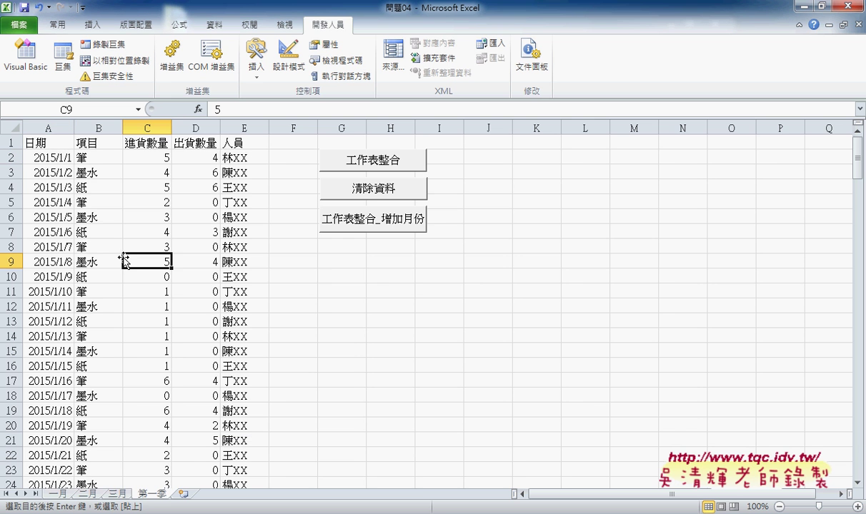
left_click(375, 190)
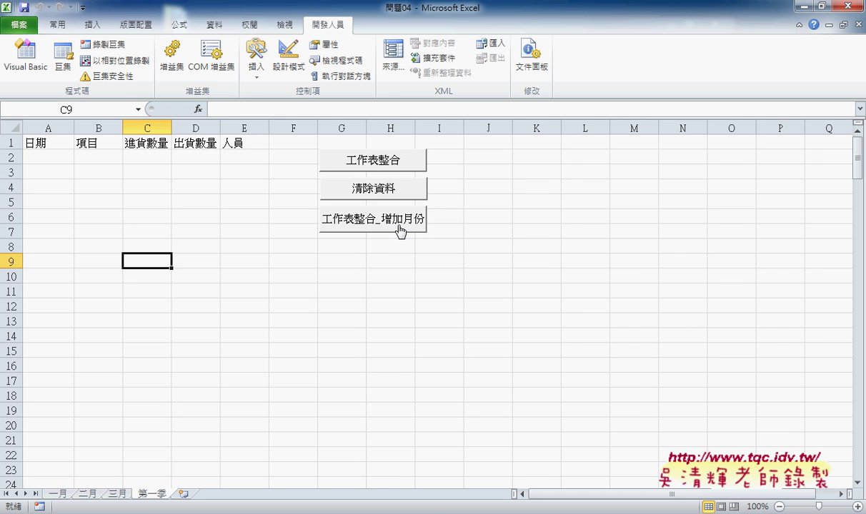
Run the 工作表整合 macro to paste the monthly rows into 第一季, dated 1, 2, 3…
left_click(376, 163)
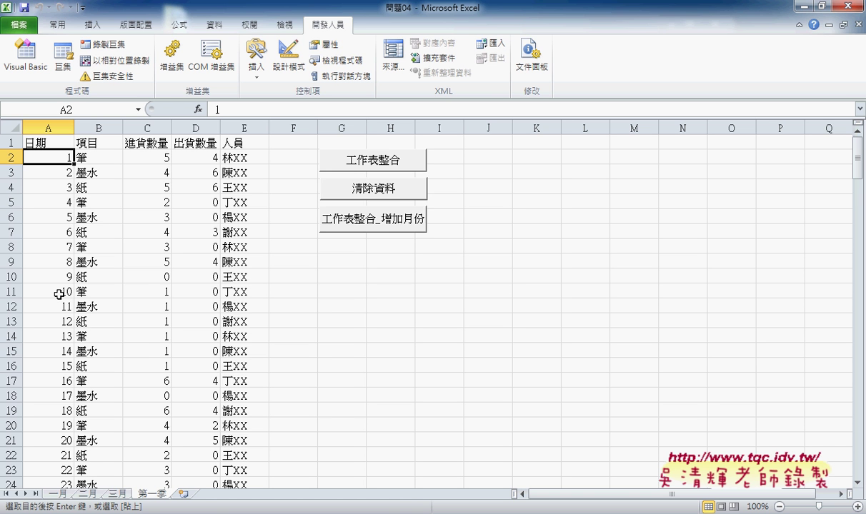
scroll(59, 294, "down", 5)
scroll(59, 294, "up", 5)
Clear 第一季 and rerun the consolidation with 工作表整合_增加月份 so dates read 一月1日
left_click(362, 192)
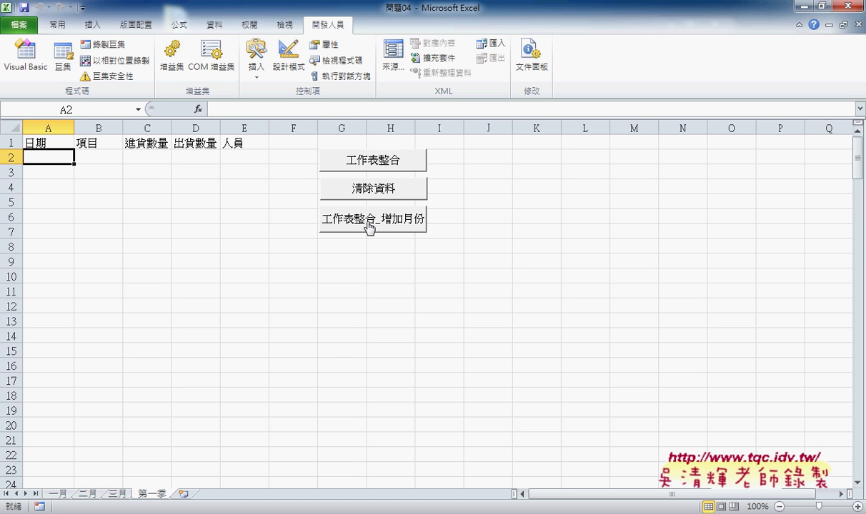
left_click(368, 228)
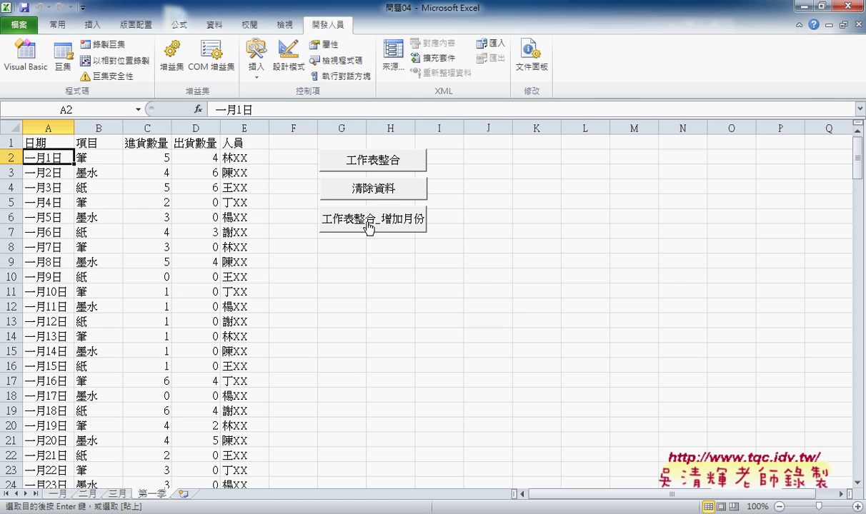
left_click(368, 227)
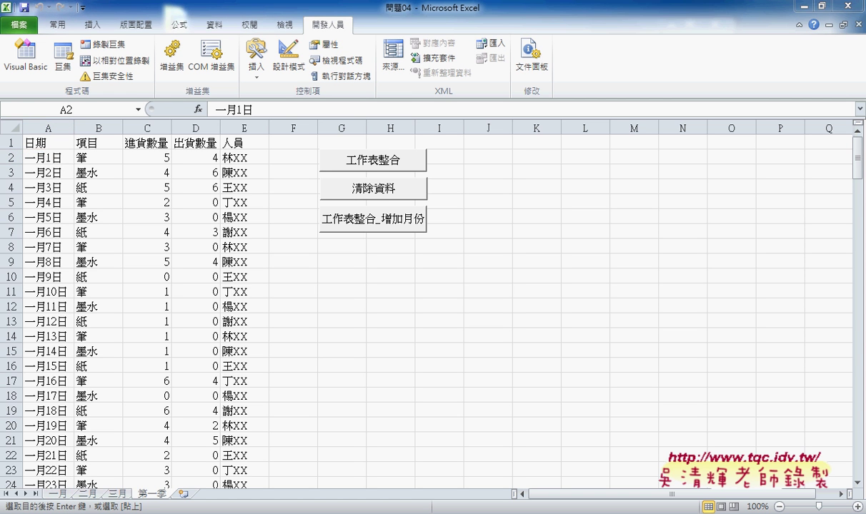
Clear 第一季 and place the cursor in the 工作表整合 macro, with the VBA editor moved aside
left_click(385, 197)
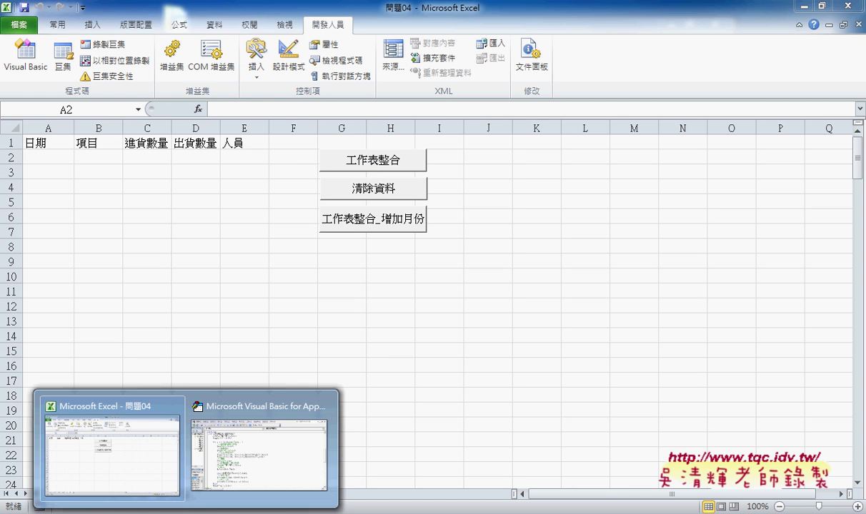
left_click(218, 428)
scroll(427, 308, "up", 4)
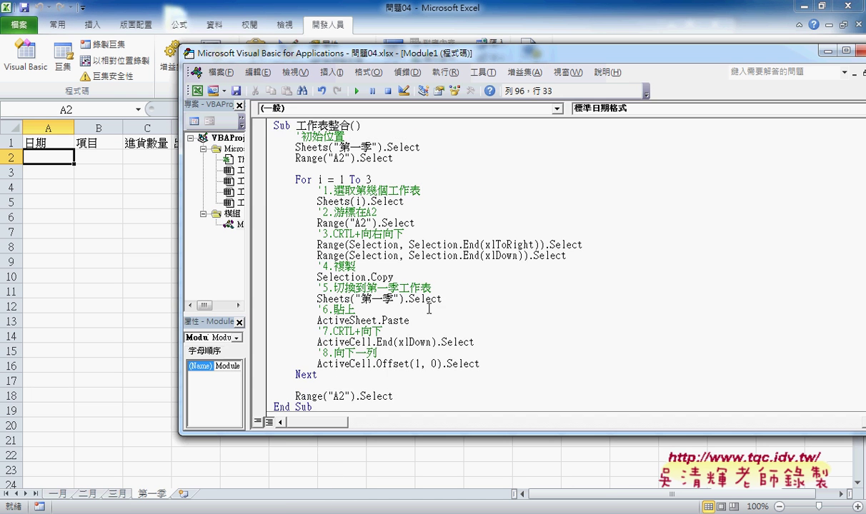
left_click(512, 189)
left_click_drag(458, 57, 671, 116)
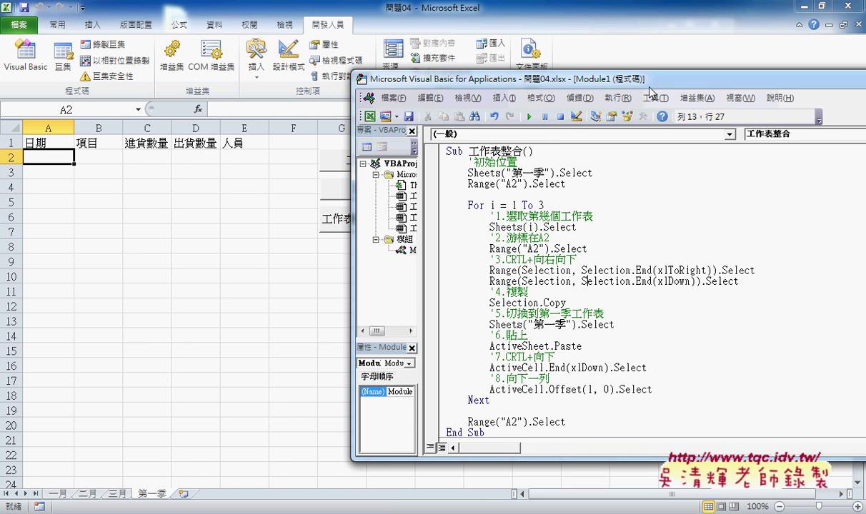
Step through 工作表整合 with F8 until 一月's rows are copied and pasted into 第一季
key("F8")
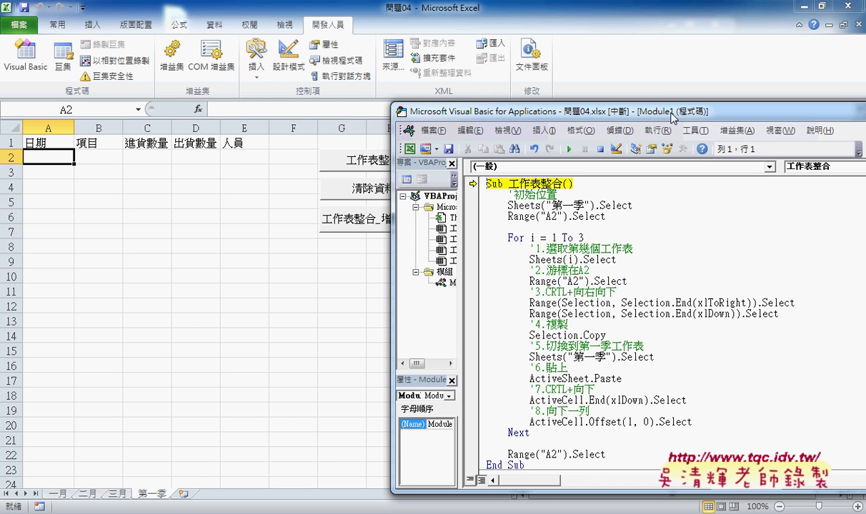
key("F8")
key("F8")
key("F8")
key("F8")
key("F8")
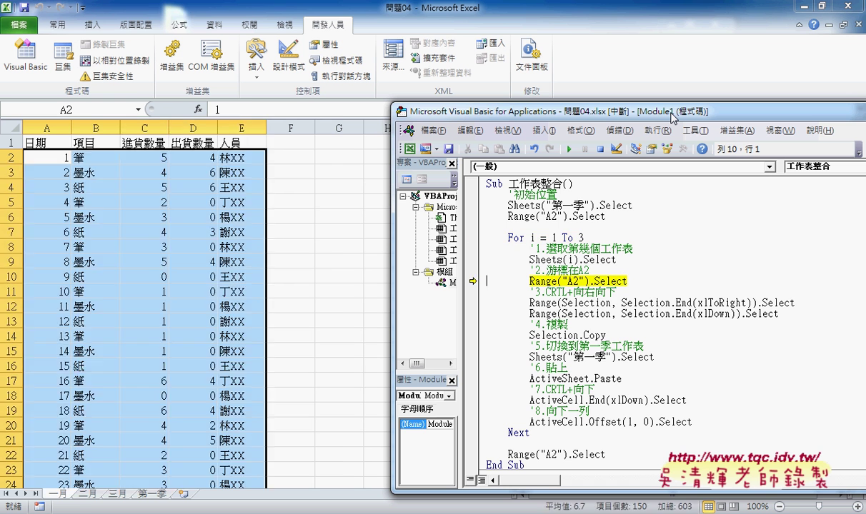
key("F8")
key("F8")
key("F8")
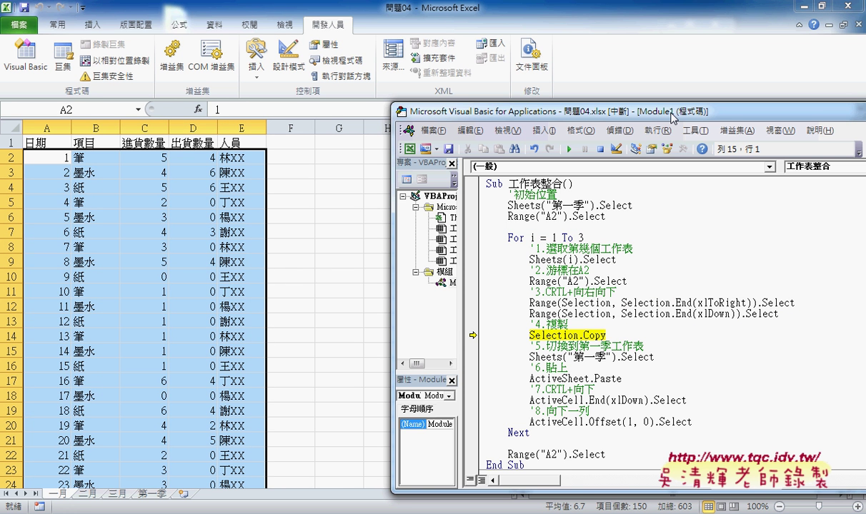
key("F8")
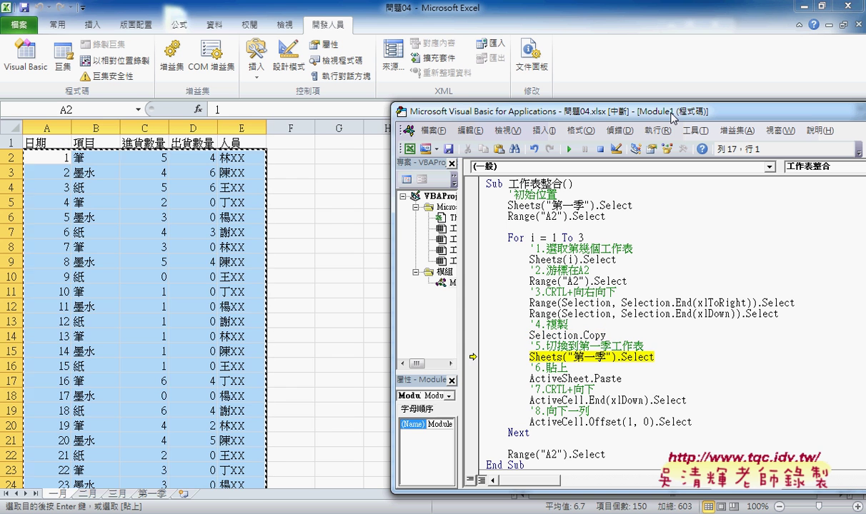
key("F8")
key("F8")
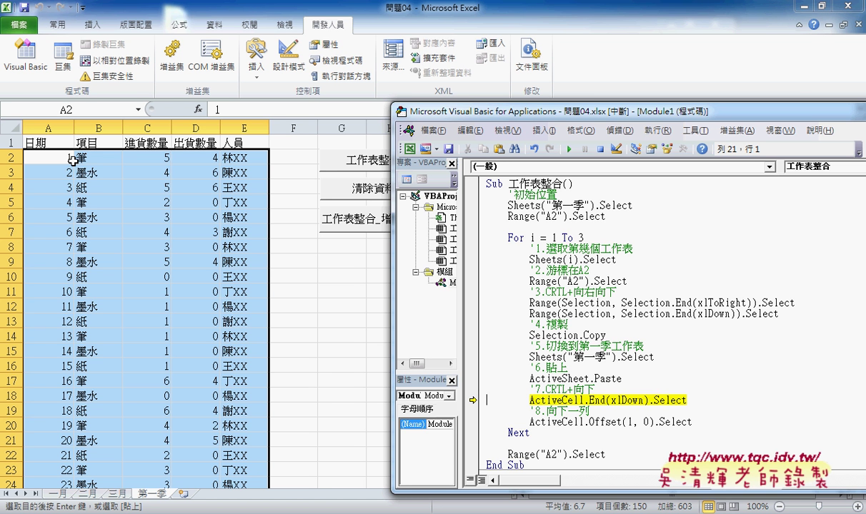
Insert a blank line after the ActiveSheet.Paste statement in the 工作表整合 macro
left_click(654, 379)
key("Return")
left_click_drag(622, 379, 562, 379)
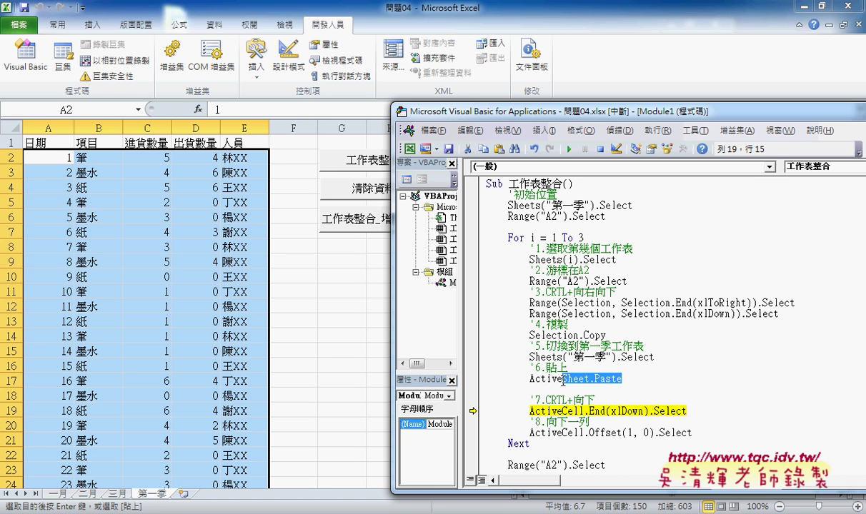
key("Down")
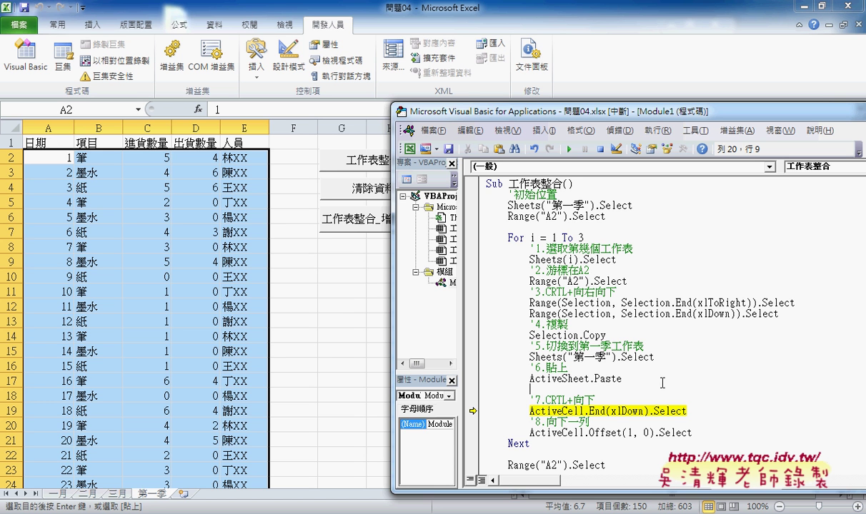
scroll(548, 389, "down", 3)
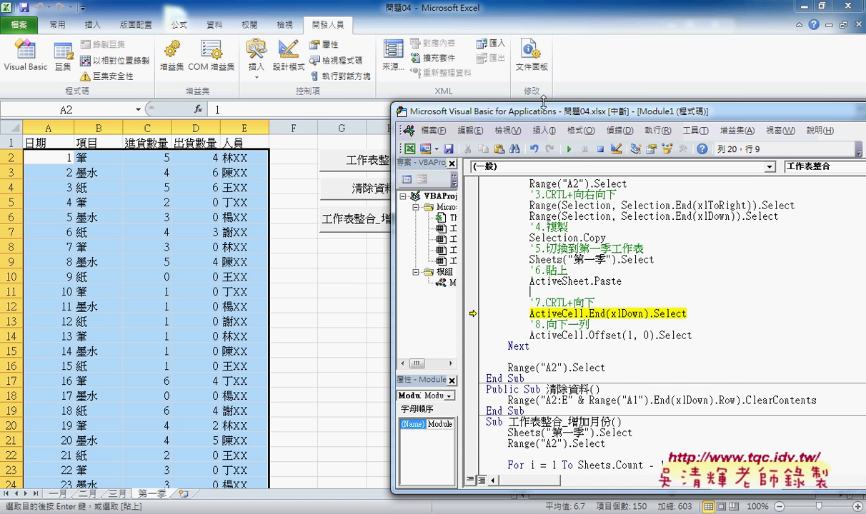
Compare the 工作表整合 macro with 工作表整合_增加月份, highlighting the _增加月份 name suffix
mouse_move(515, 110)
left_mouse_down()
mouse_move(518, 44)
mouse_move(432, 26)
left_mouse_up()
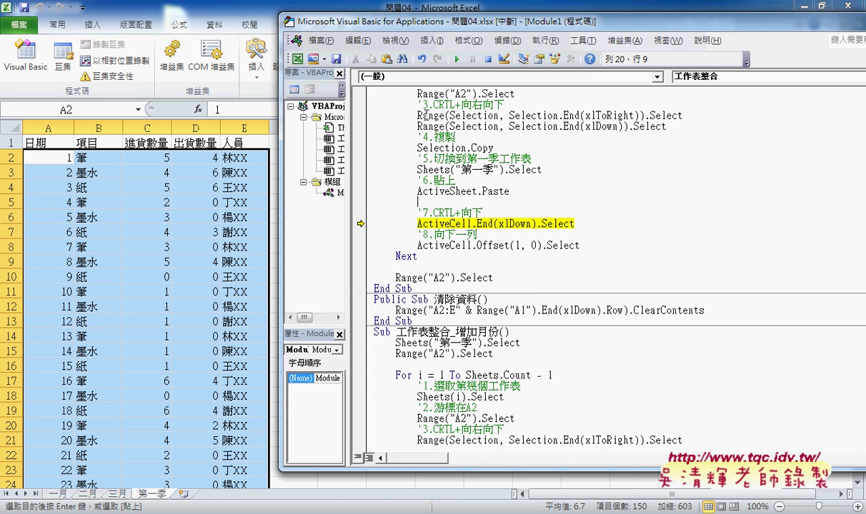
scroll(434, 289, "up", 3)
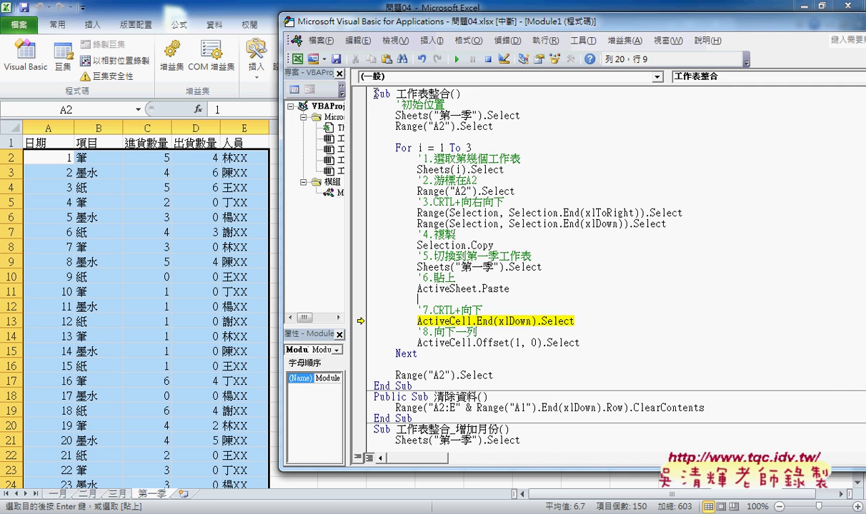
mouse_move(361, 94)
left_mouse_down()
mouse_move(409, 226)
mouse_move(417, 387)
left_mouse_up()
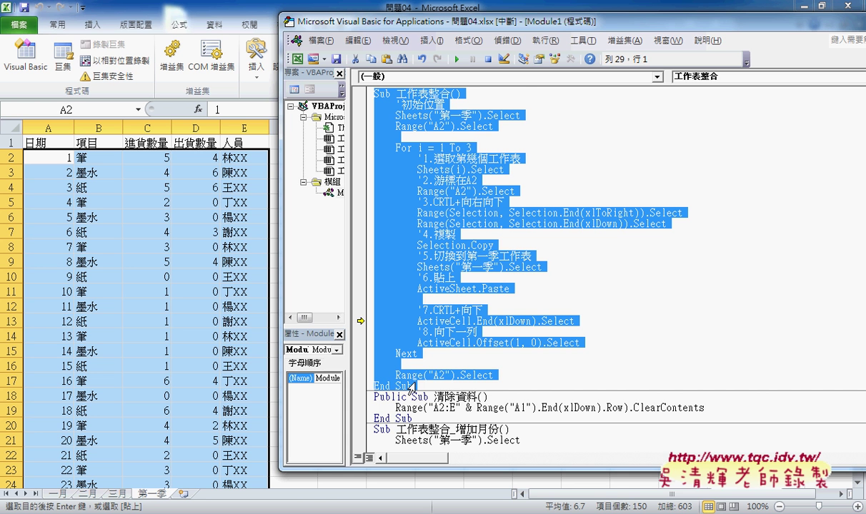
scroll(429, 254, "down", 5)
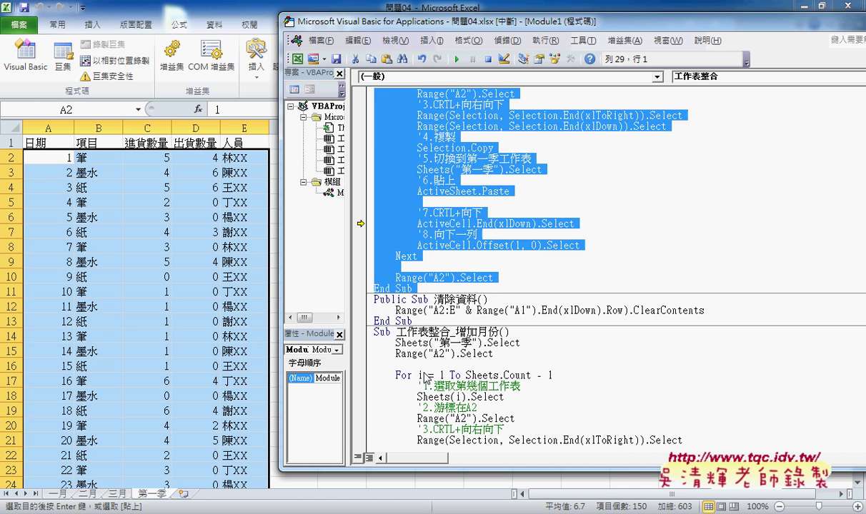
left_click_drag(435, 266, 498, 267)
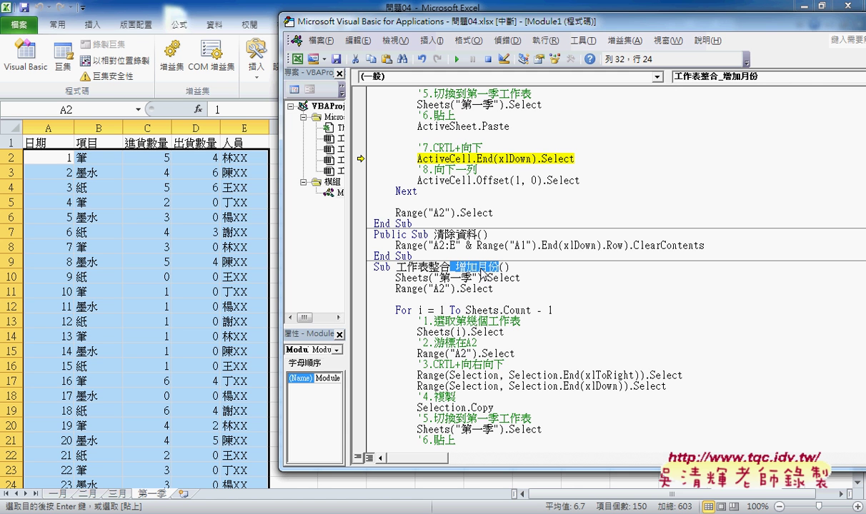
Highlight ActiveSheet.Paste and the following 處理月份 call, then scroll to the 處理月份 procedure
scroll(535, 340, "down", 3)
scroll(534, 340, "down", 1)
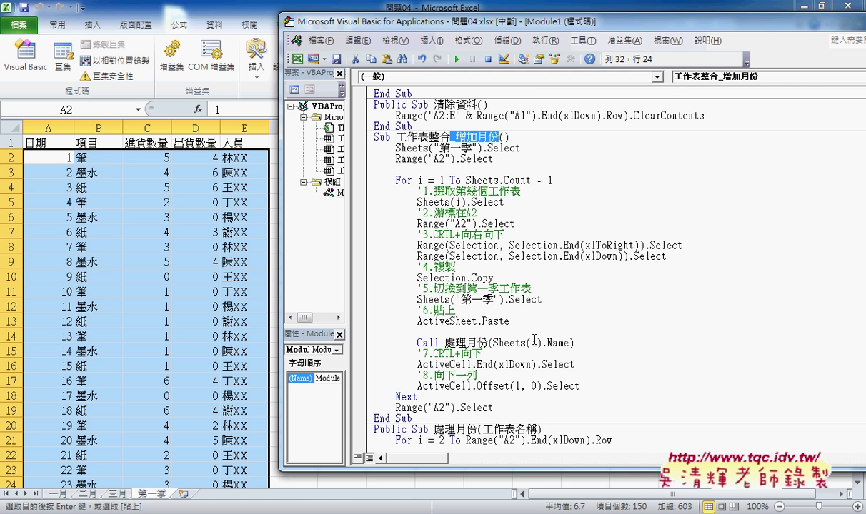
left_click_drag(510, 322, 417, 322)
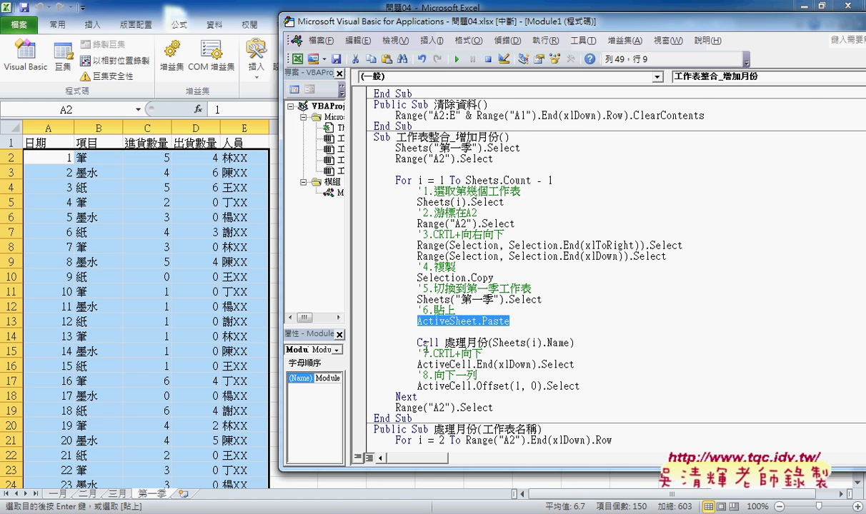
left_click_drag(418, 342, 489, 344)
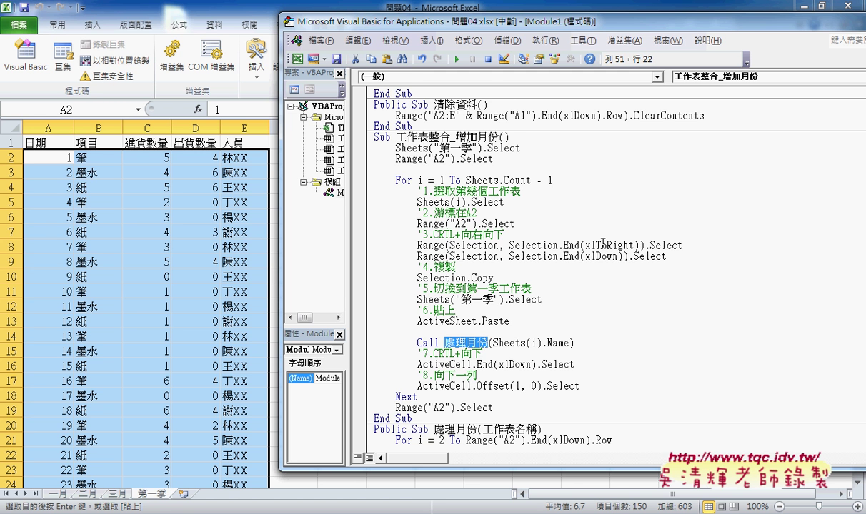
scroll(572, 227, "down", 3)
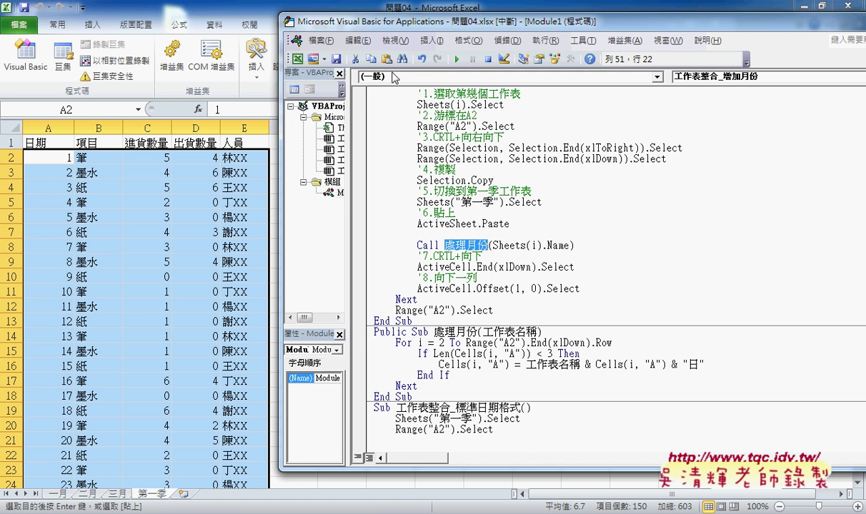
left_click(431, 40)
left_click(443, 56)
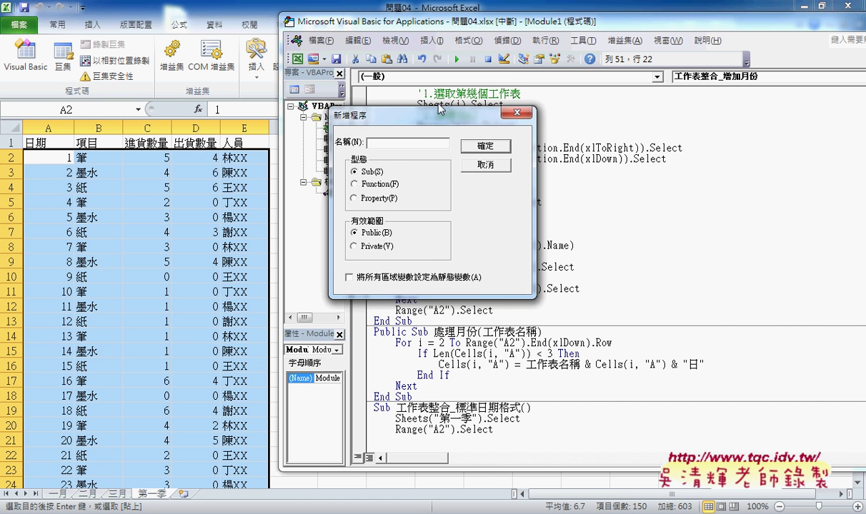
left_click_drag(405, 107, 633, 130)
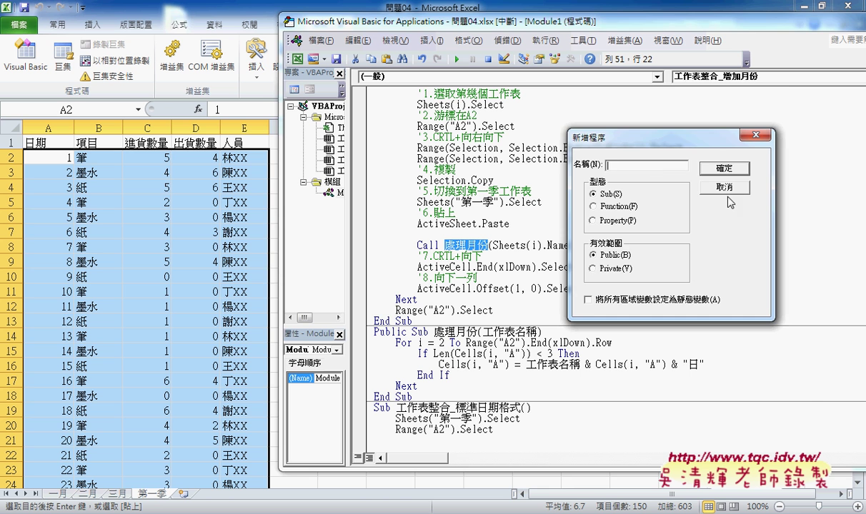
left_click(701, 188)
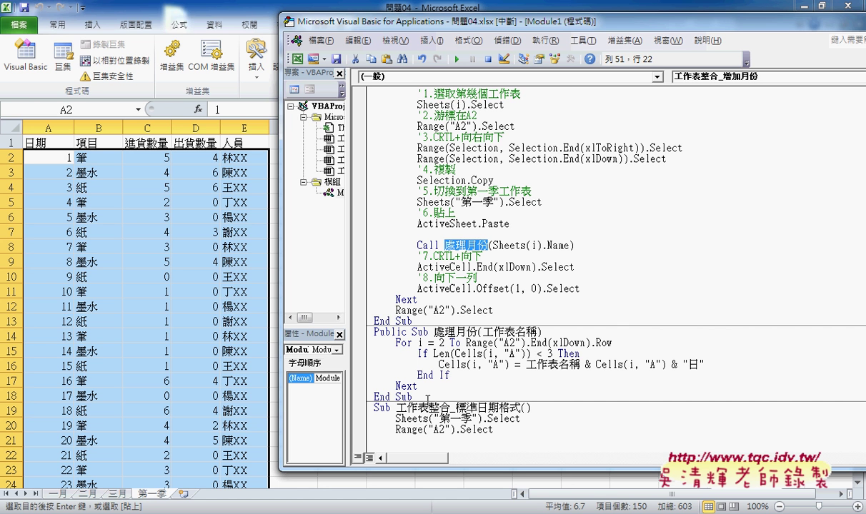
left_click_drag(404, 384, 368, 345)
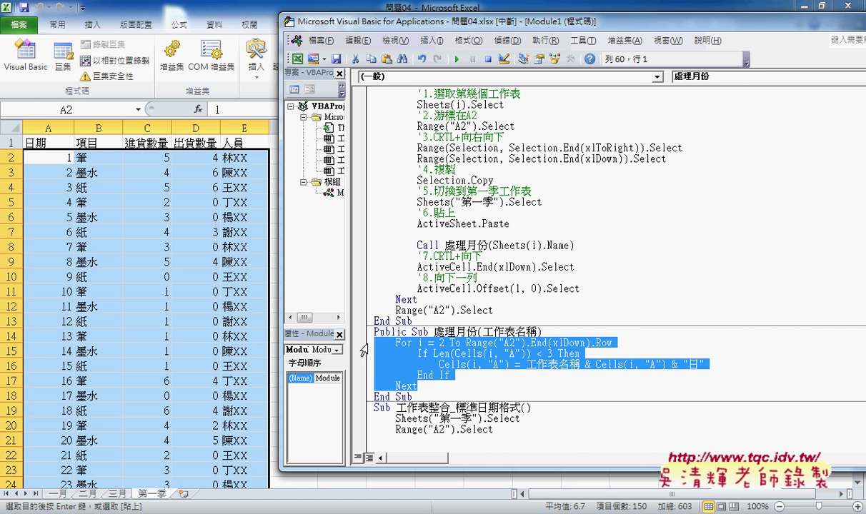
key("Delete")
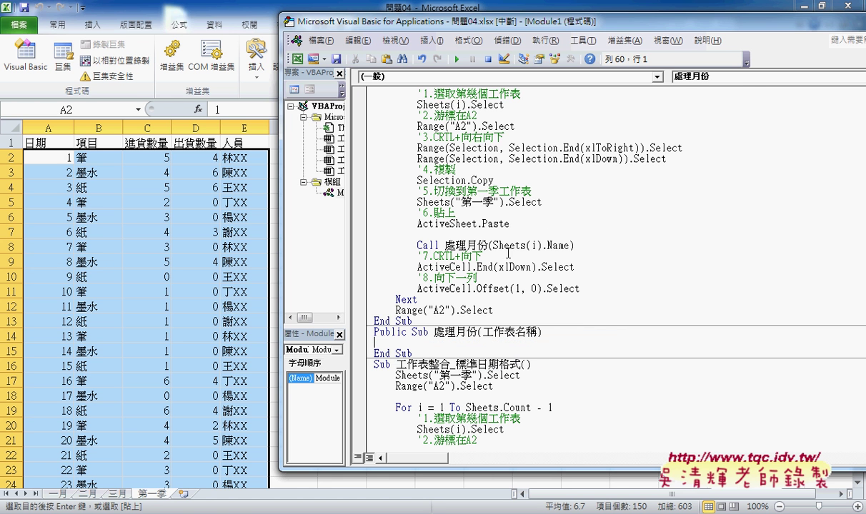
mouse_move(489, 245)
left_mouse_down()
mouse_move(569, 245)
mouse_move(492, 245)
left_mouse_up()
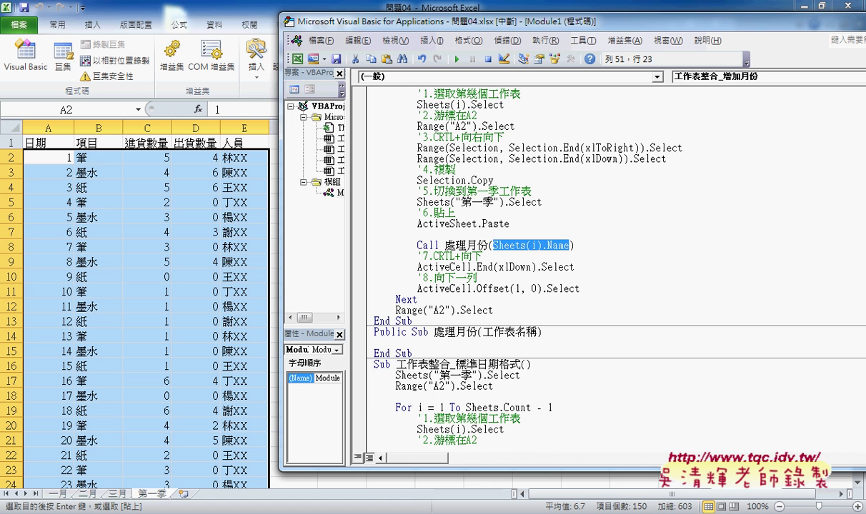
key("ctrl+z")
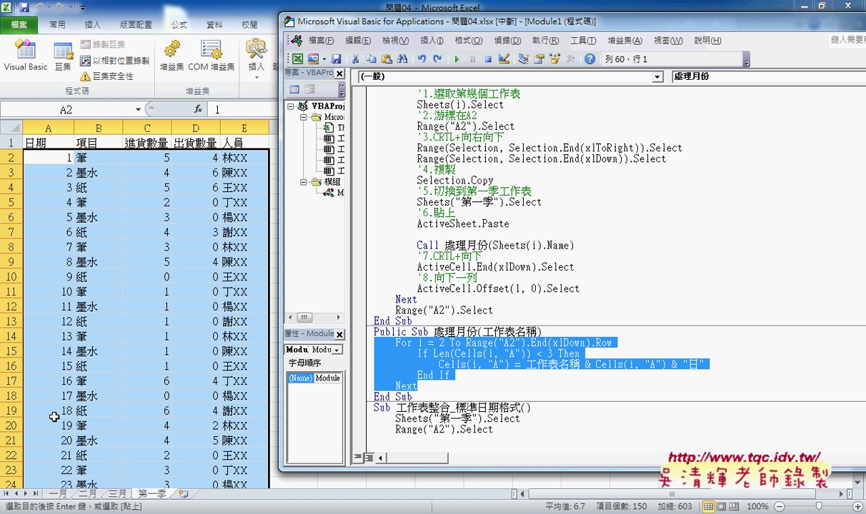
left_click(420, 321)
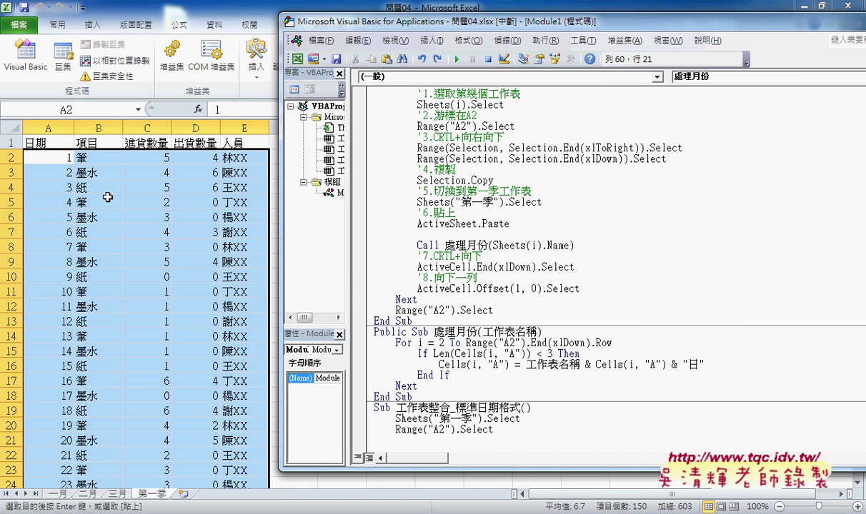
double_click(442, 343)
left_click_drag(465, 344, 624, 343)
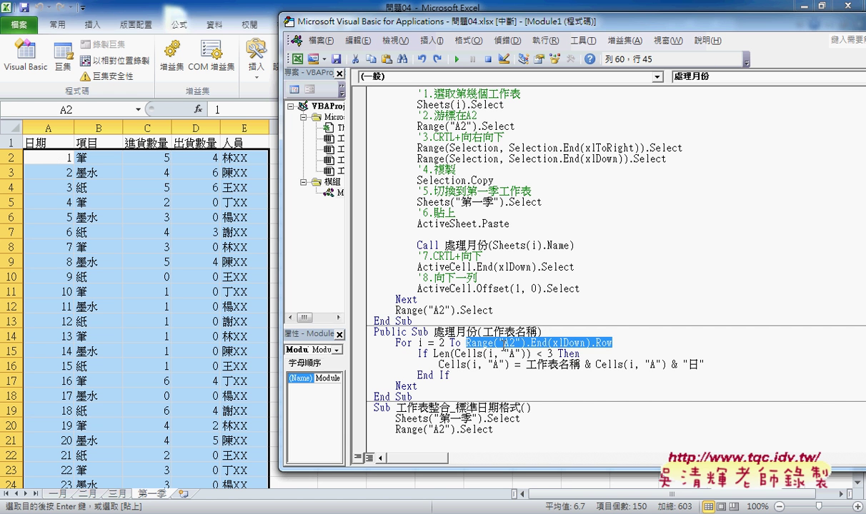
left_click_drag(596, 364, 666, 365)
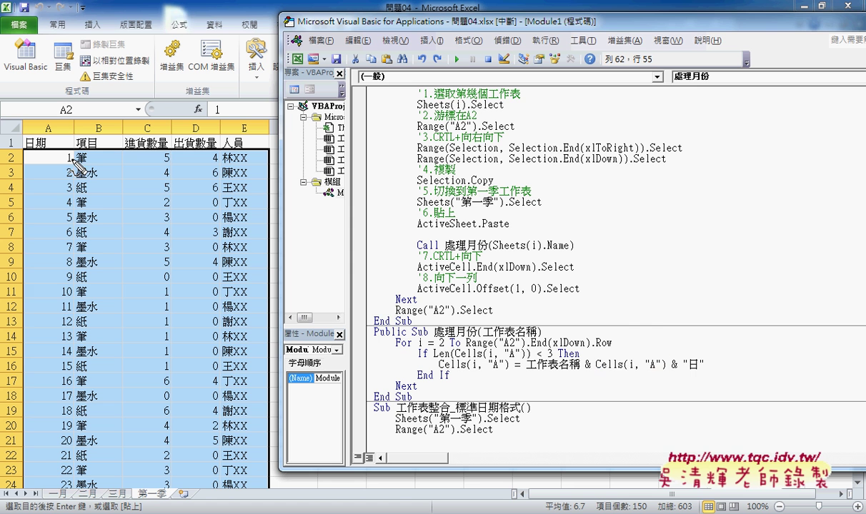
left_click_drag(69, 169, 74, 153)
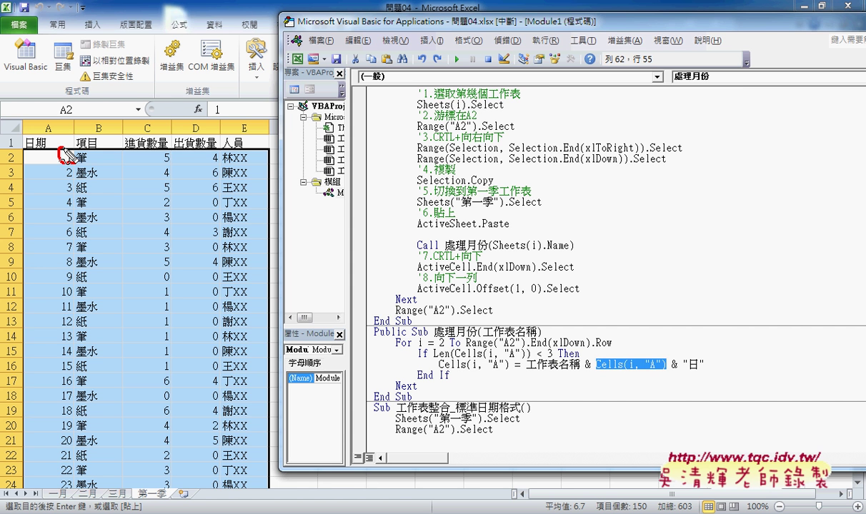
left_click_drag(630, 338, 631, 352)
left_click_drag(529, 369, 577, 370)
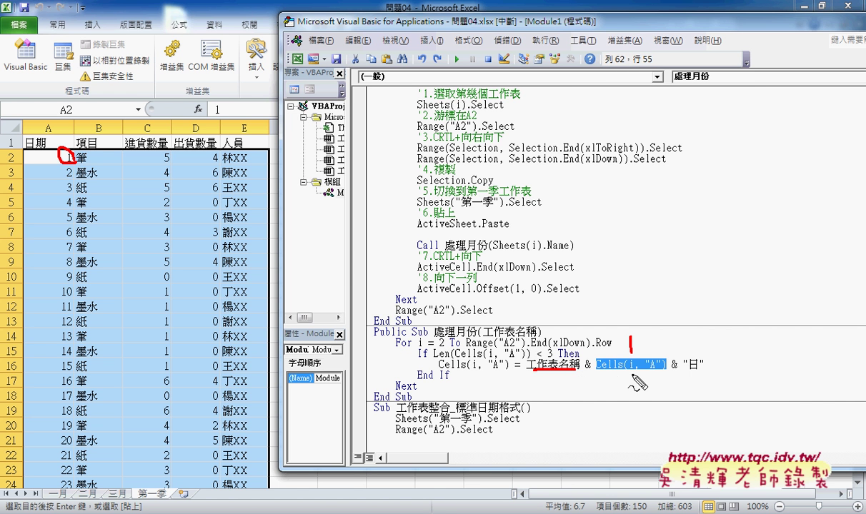
left_click_drag(597, 370, 715, 370)
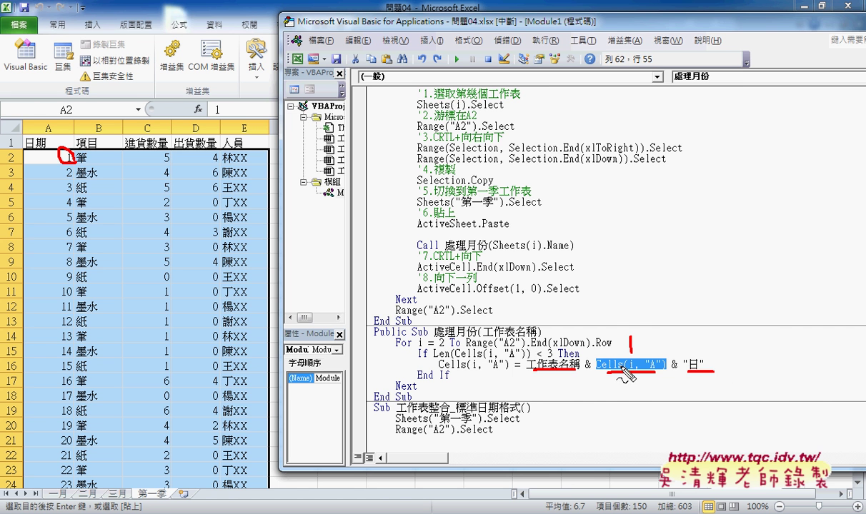
mouse_move(569, 373)
left_mouse_down()
mouse_move(493, 370)
mouse_move(502, 379)
left_mouse_up()
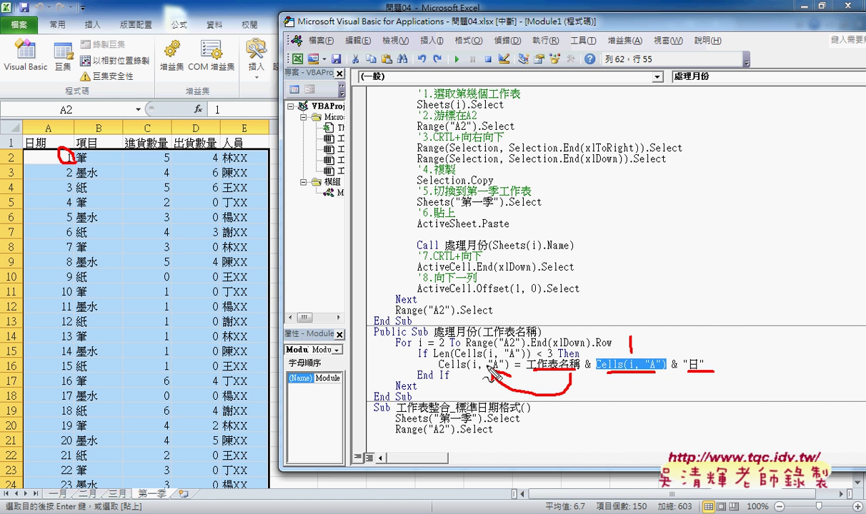
key("Escape")
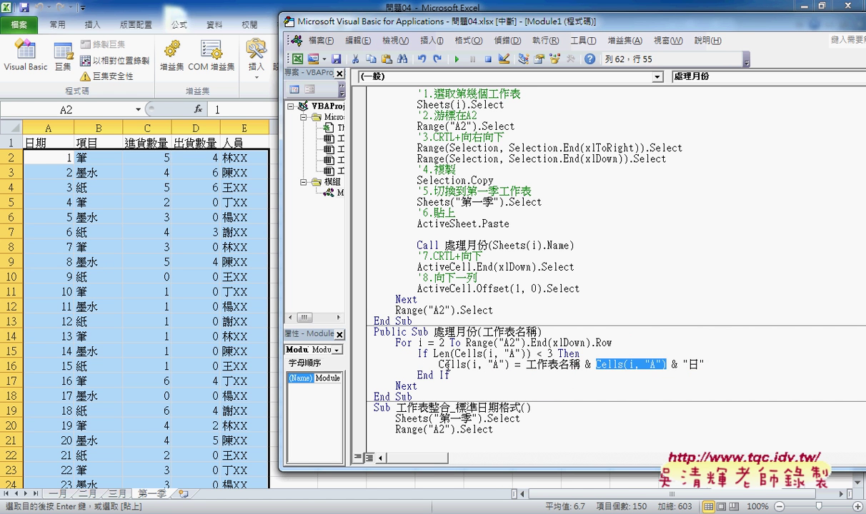
left_click(418, 353)
type("'")
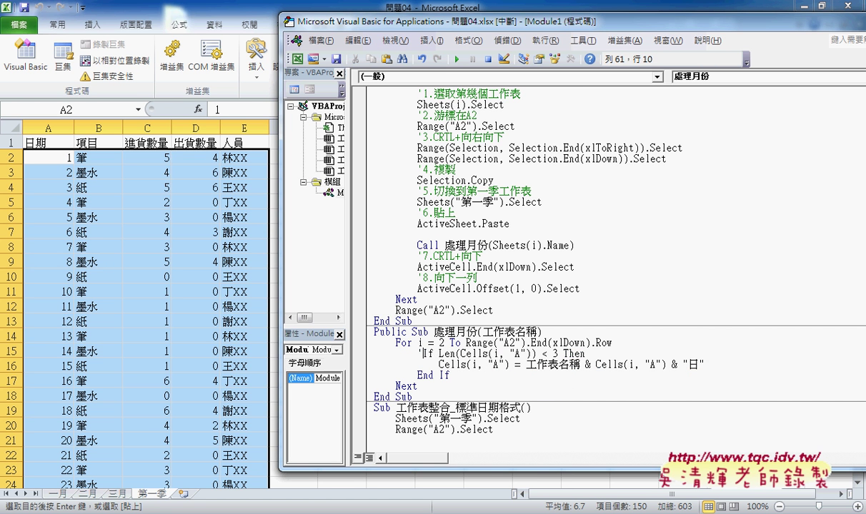
key("Down")
key("Down")
key("Left")
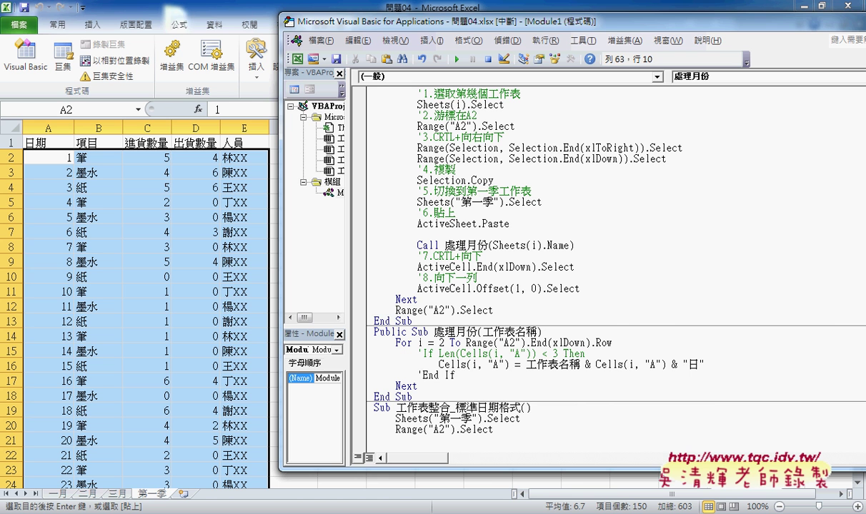
key("Down")
key("Down")
left_click_drag(417, 354, 422, 354)
key("Delete")
key("Down")
key("Down")
key("Delete")
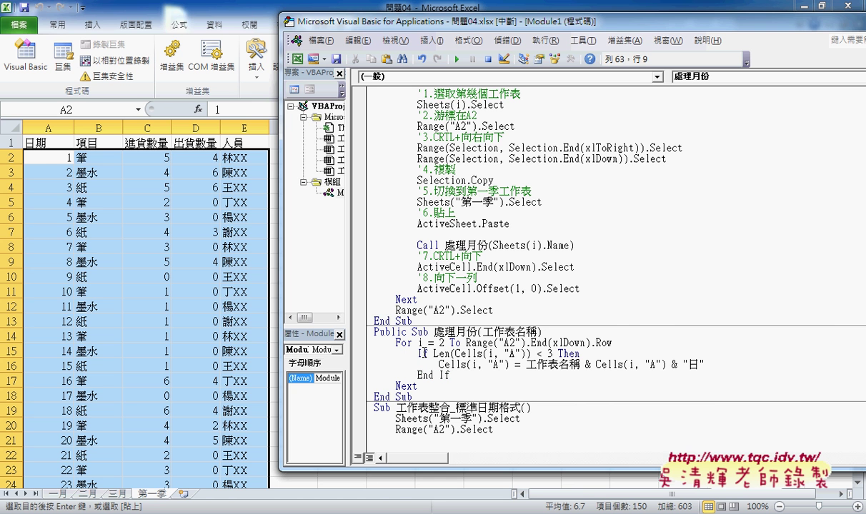
double_click(441, 343)
left_click_drag(613, 343, 392, 343)
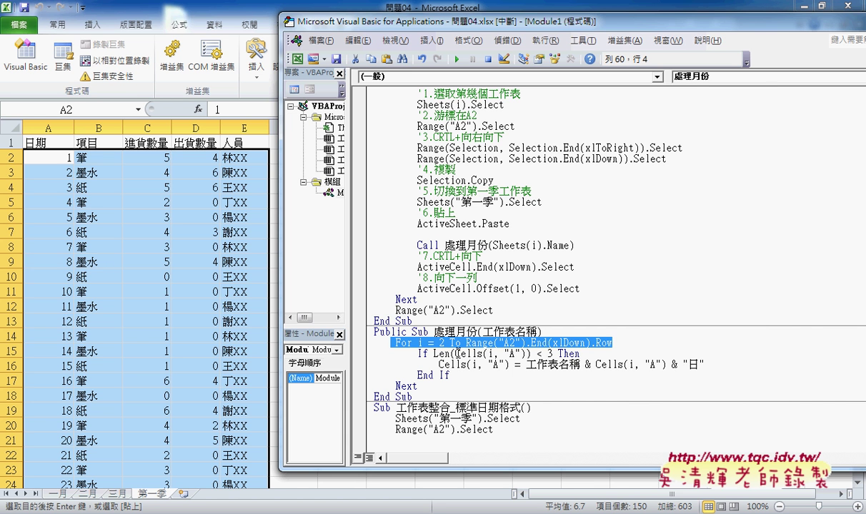
Set a breakpoint on the Call 處理月份 line and let the paused macro finish
scroll(468, 270, "up", 3)
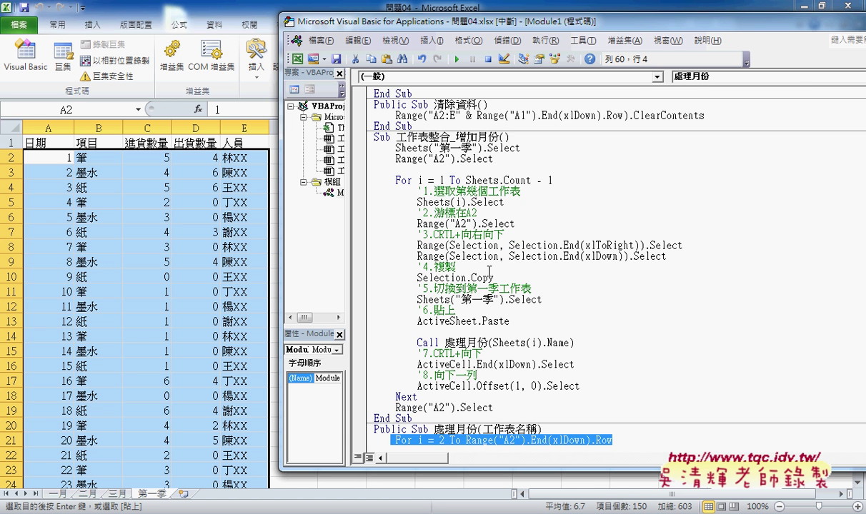
scroll(468, 300, "up", 1)
scroll(468, 300, "down", 2)
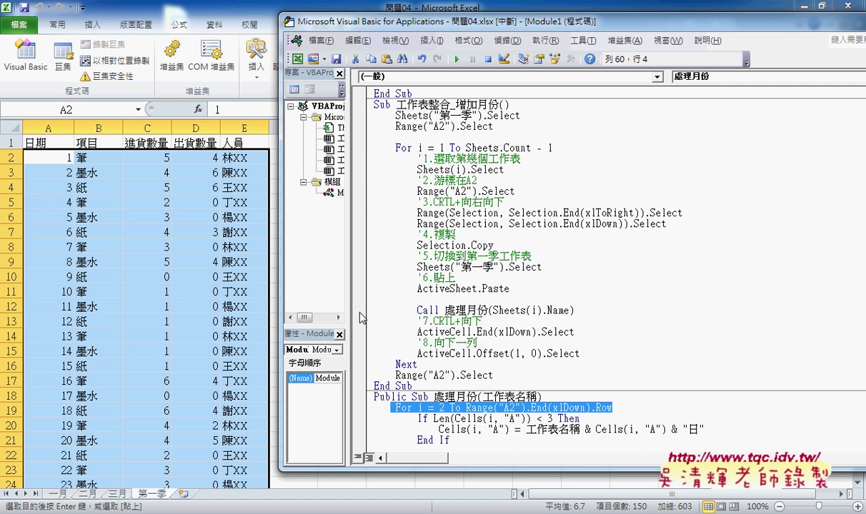
left_click(359, 312)
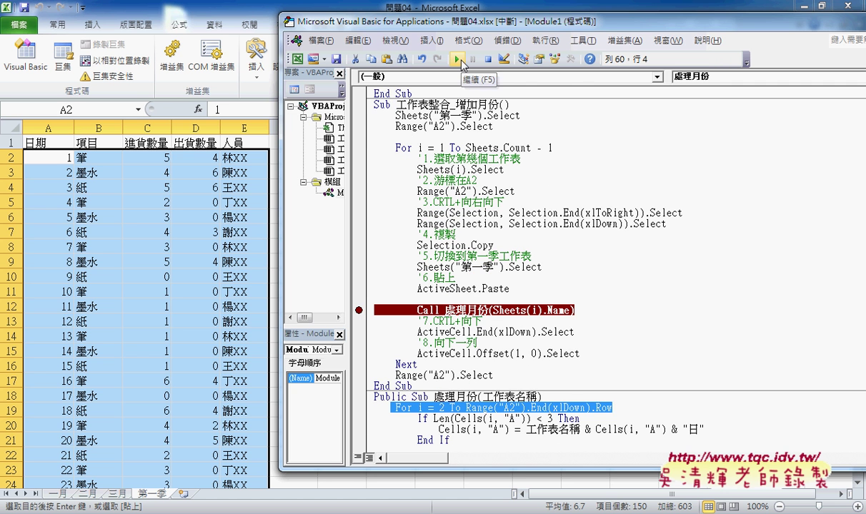
left_click(458, 60)
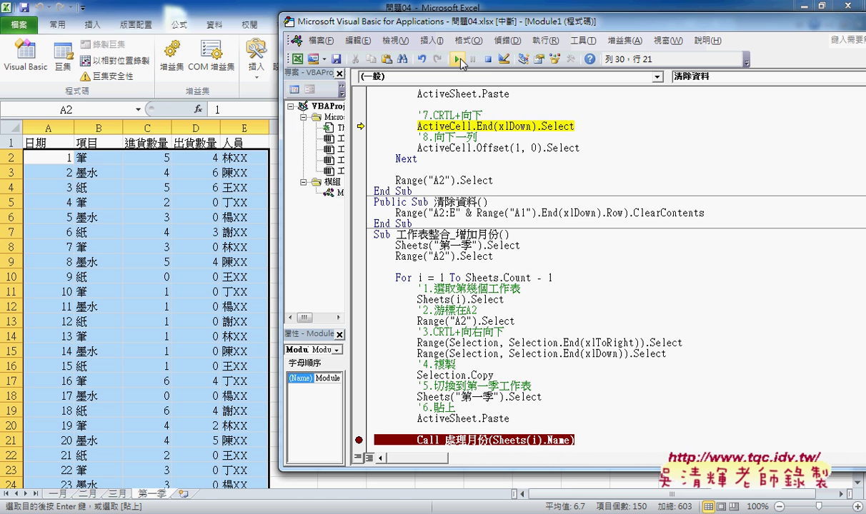
left_click(458, 60)
Clear 第一季 and run 工作表整合_增加月份 until it halts at the breakpoint
left_click(456, 59)
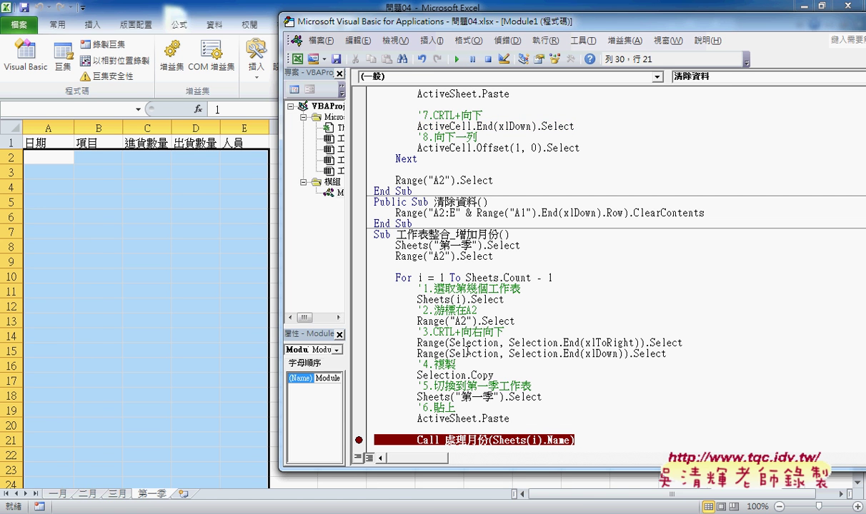
left_click(468, 347)
left_click(459, 60)
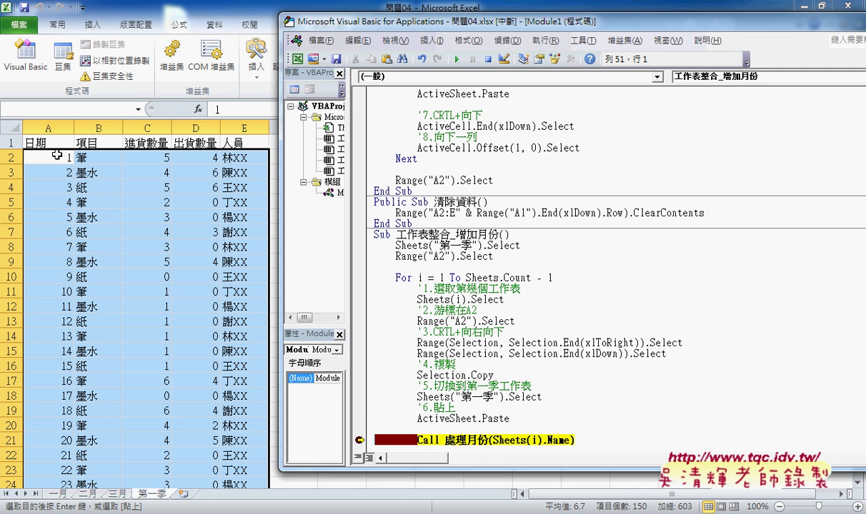
left_click_drag(422, 21, 423, 17)
Step into 處理月份, check the 工作表名稱 value, then continue to the next breakpoint hit
scroll(476, 202, "down", 3)
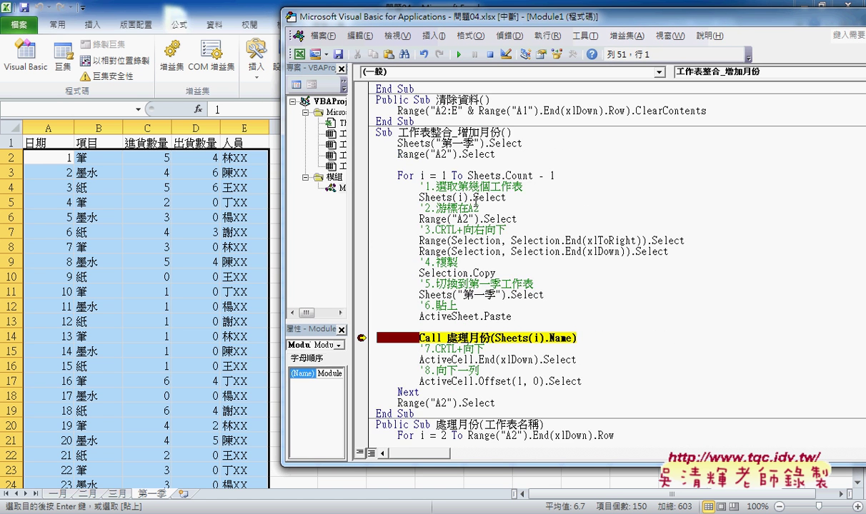
scroll(477, 202, "down", 2)
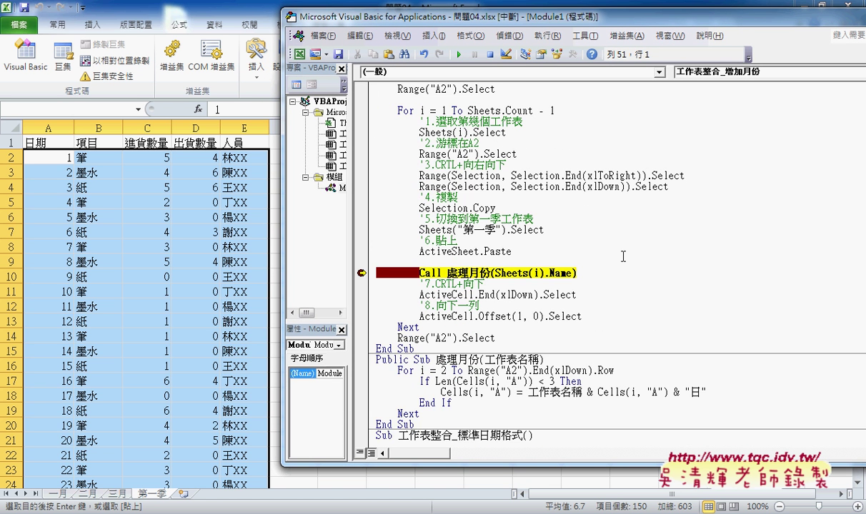
key("F8")
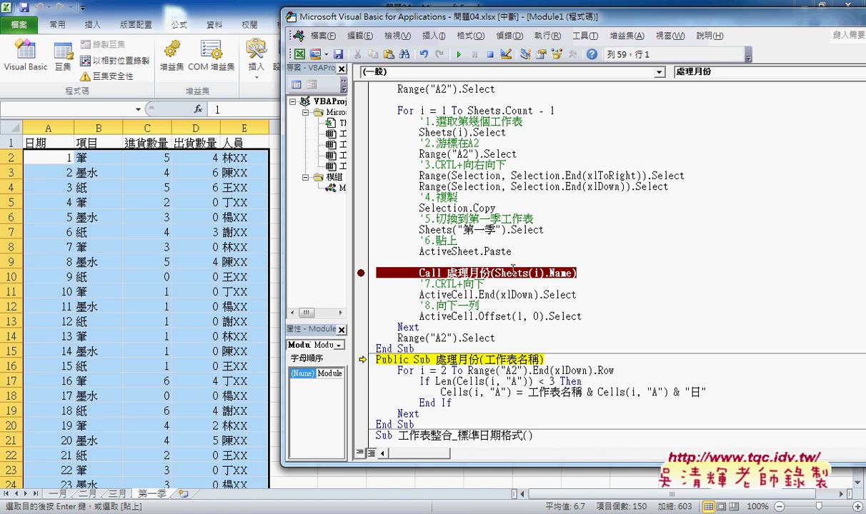
left_click(512, 357)
mouse_move(524, 361)
key("F8")
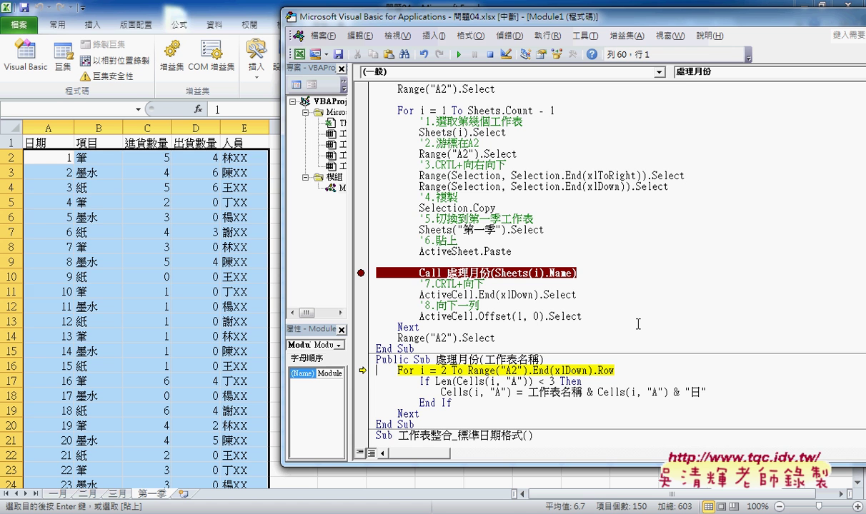
key("F5")
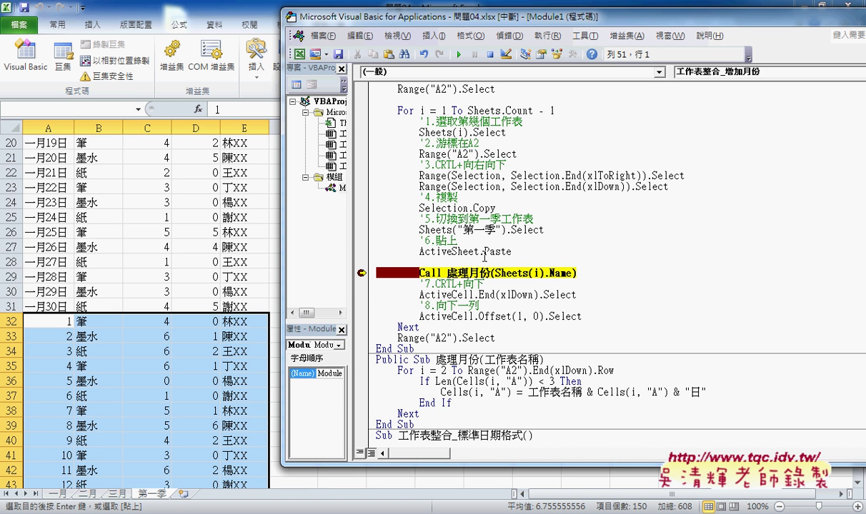
Step into 處理月份 for 二月 and inspect the loop's start row 2 and xlDown limit
scroll(488, 305, "down", 3)
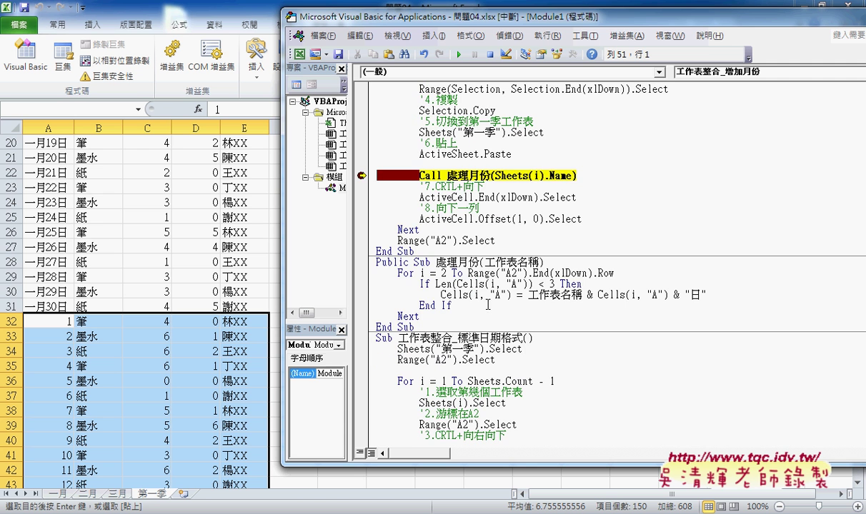
key("F8")
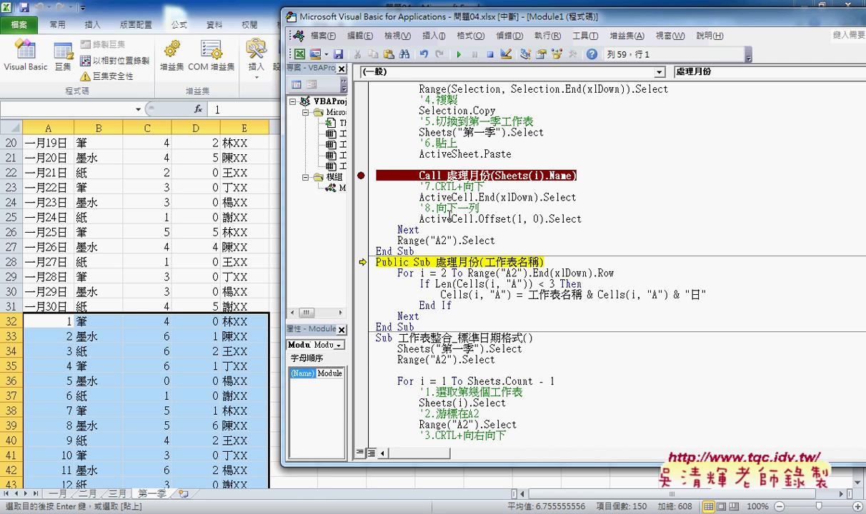
mouse_move(512, 257)
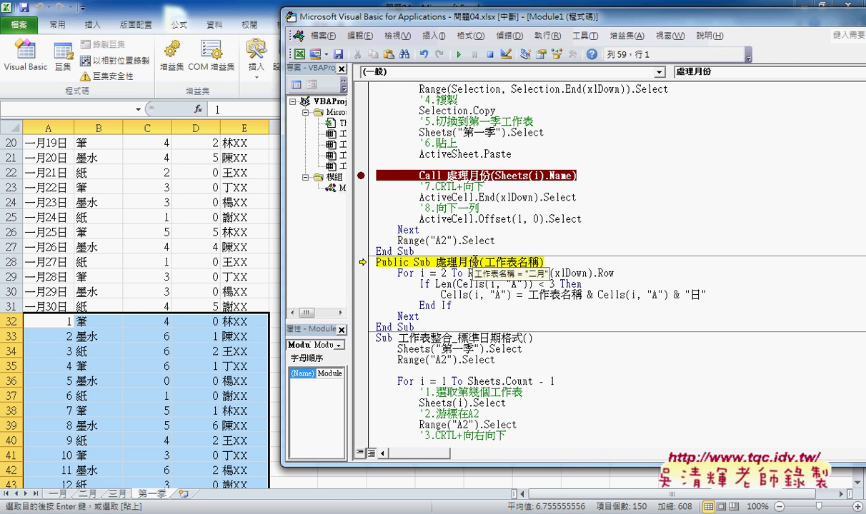
double_click(443, 273)
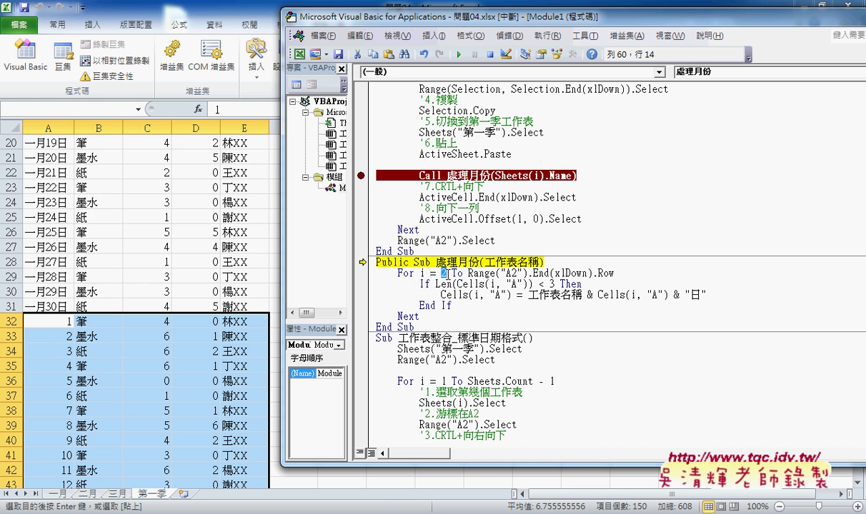
mouse_move(560, 276)
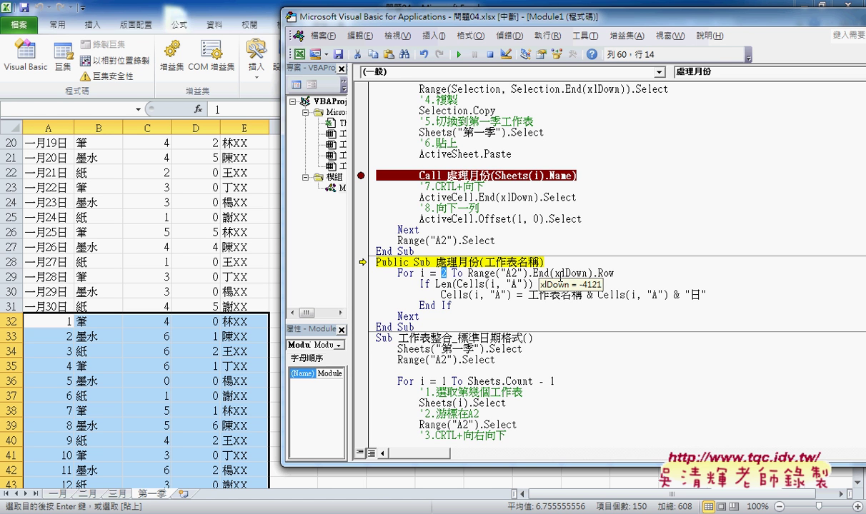
mouse_move(464, 273)
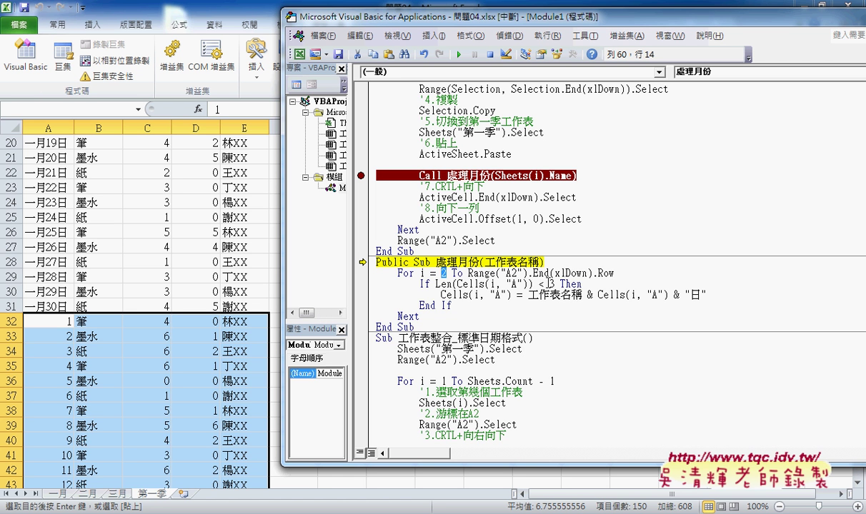
Select the If line's Len(...) < 3 condition to examine the length test
left_click_drag(555, 284, 539, 283)
left_click_drag(436, 283, 450, 284)
left_click(560, 284)
left_click_drag(559, 284, 437, 285)
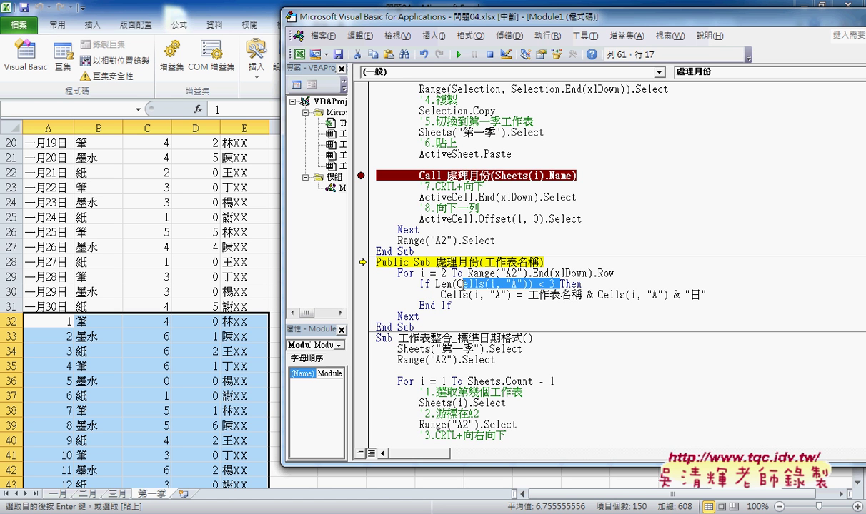
mouse_move(439, 290)
Step through the For loop and past the length test back to the next row
key("F8")
key("F8")
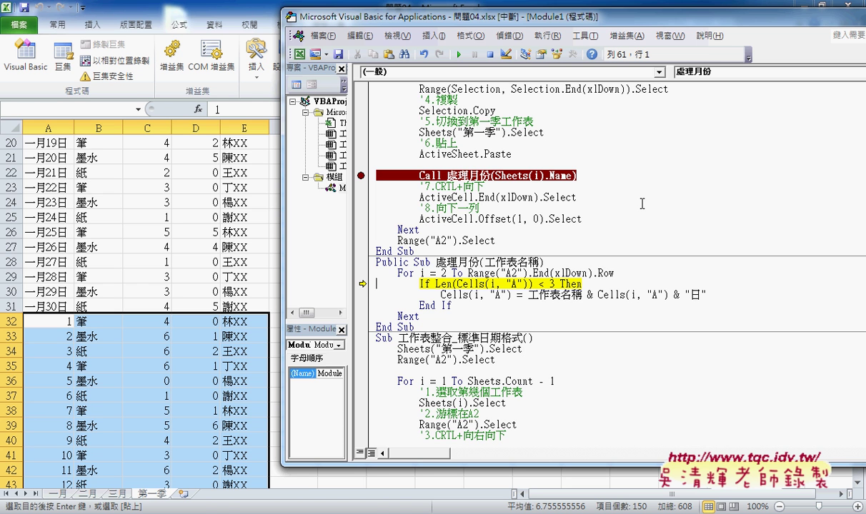
mouse_move(465, 284)
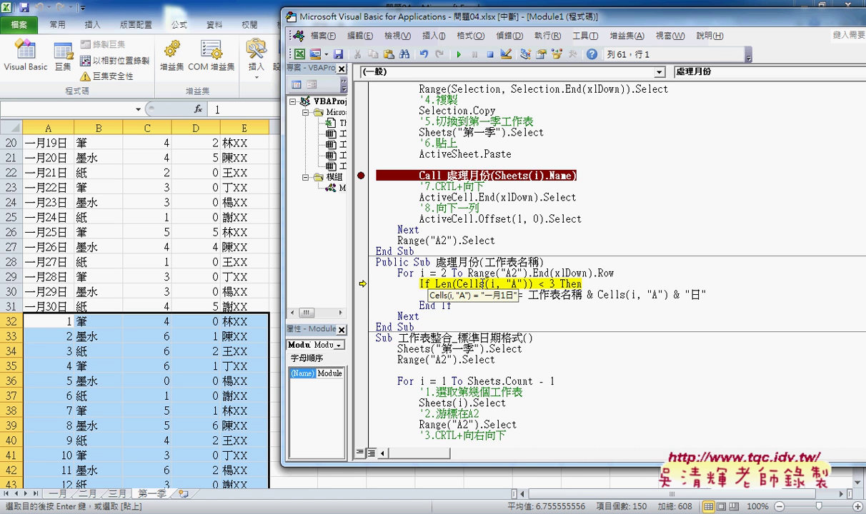
key("F8")
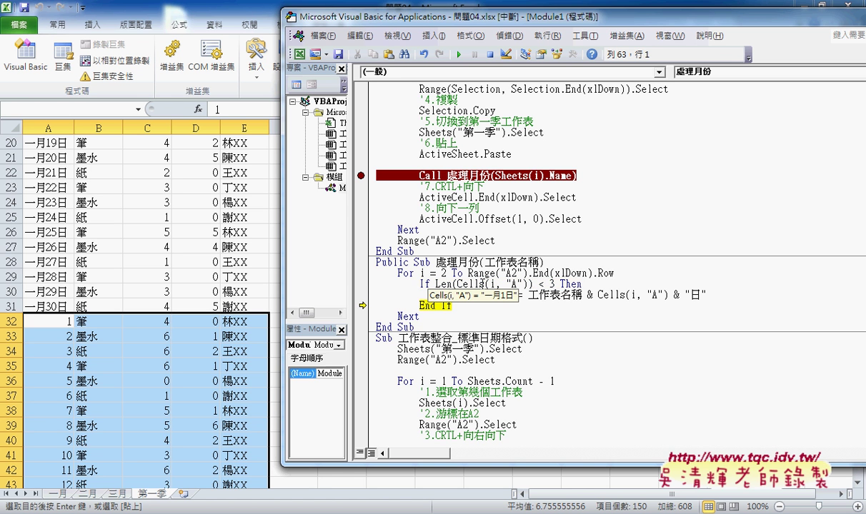
key("F8")
key("F8")
key("F8")
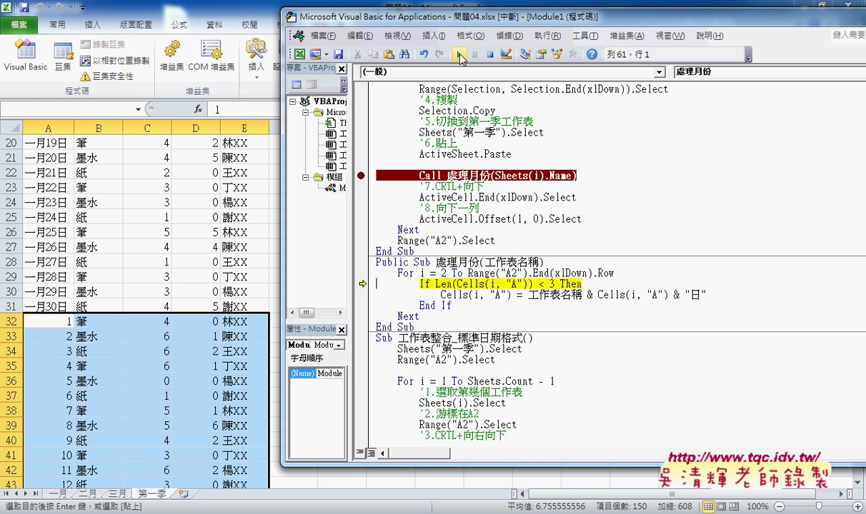
Break on the Cells line to turn A32 into 二月1日, then remove the breakpoint and continue
left_click(361, 294)
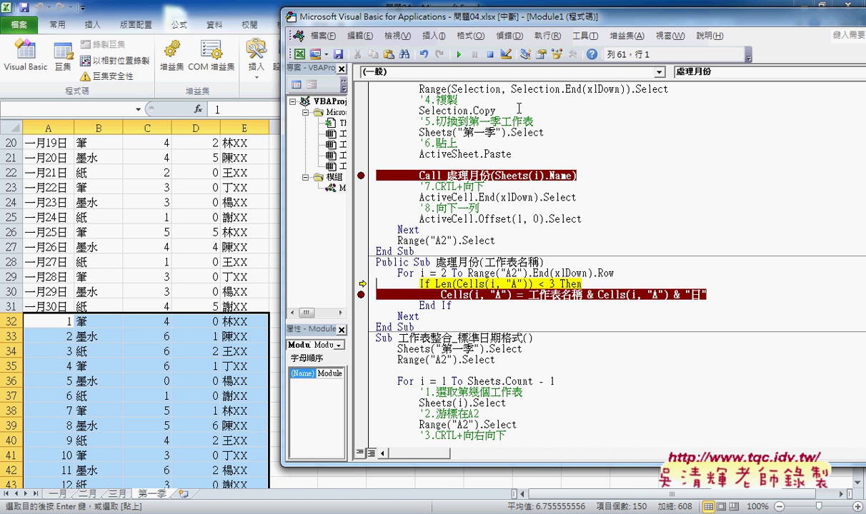
left_click(458, 54)
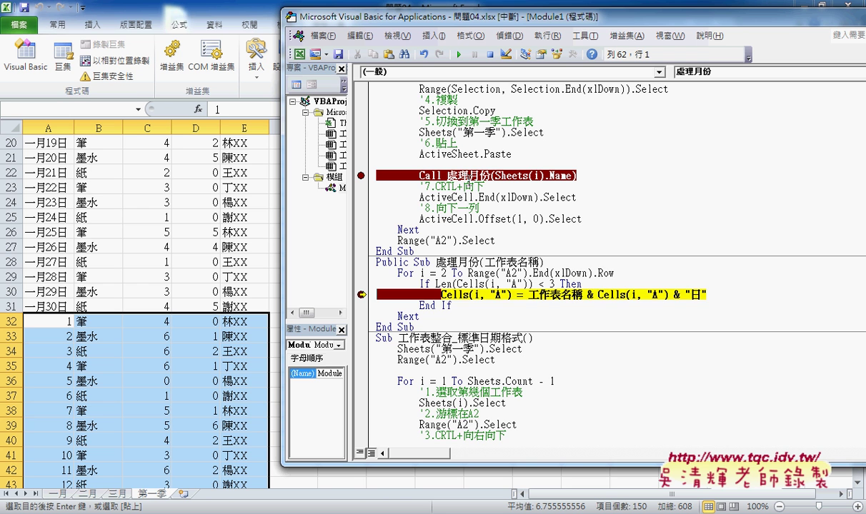
key("F8")
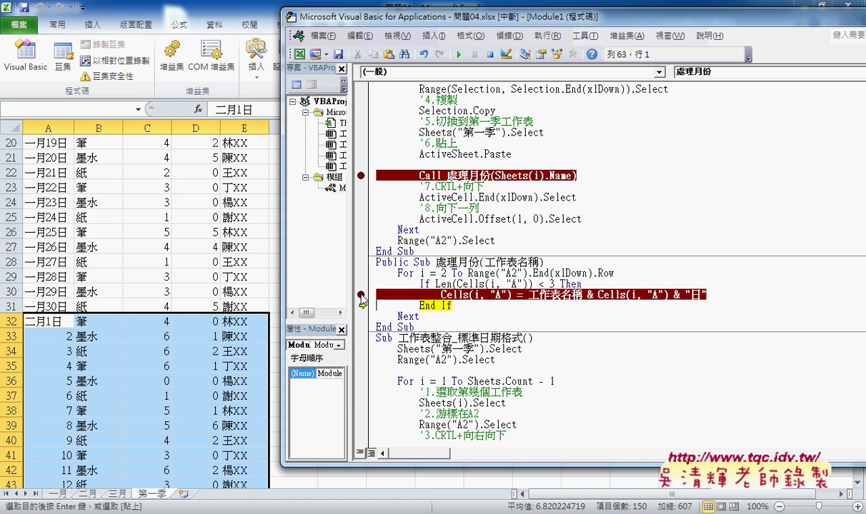
left_click(360, 295)
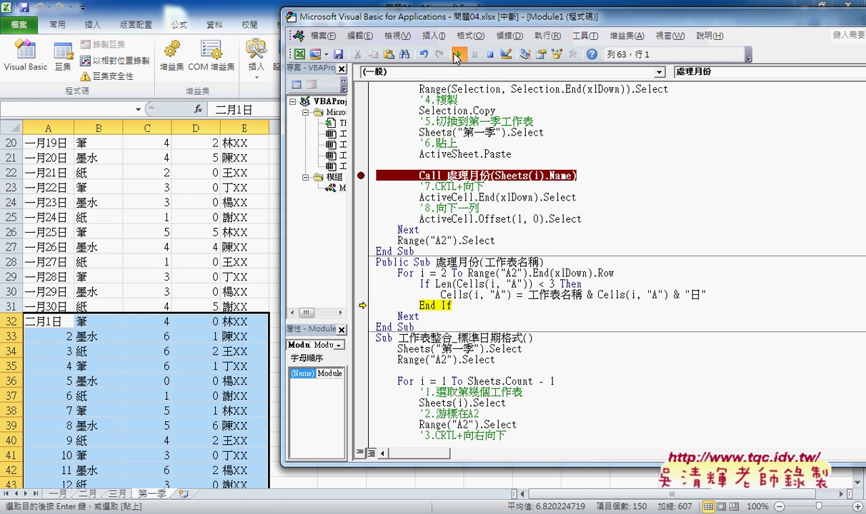
left_click(457, 55)
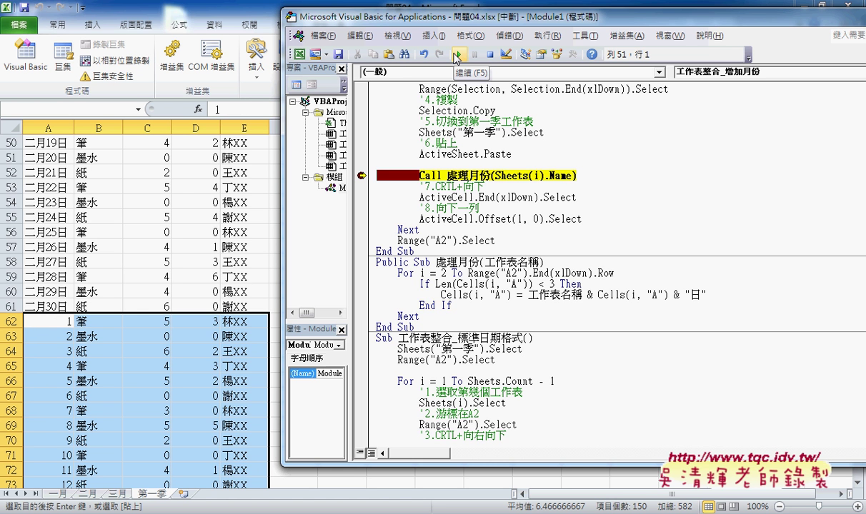
Let the macro finish, clear the 處理月份 breakpoint, and confirm 第一季 A2 shows 一月1日
left_click(457, 55)
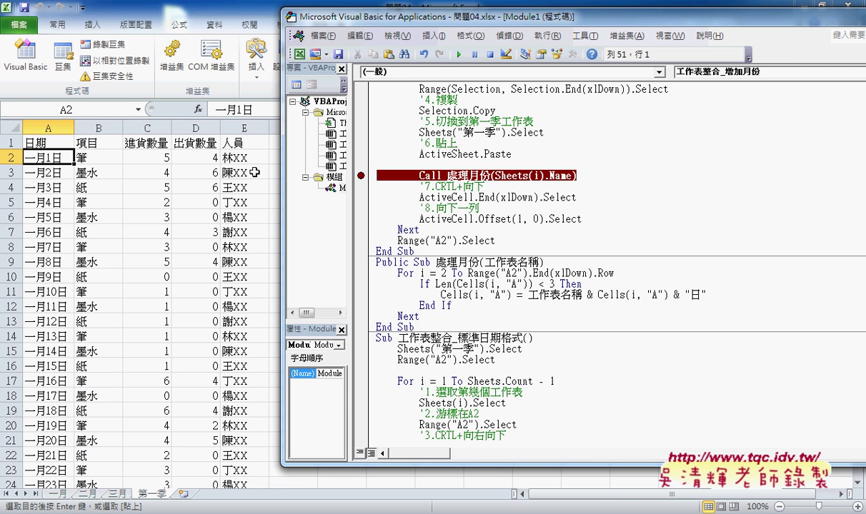
left_click(361, 175)
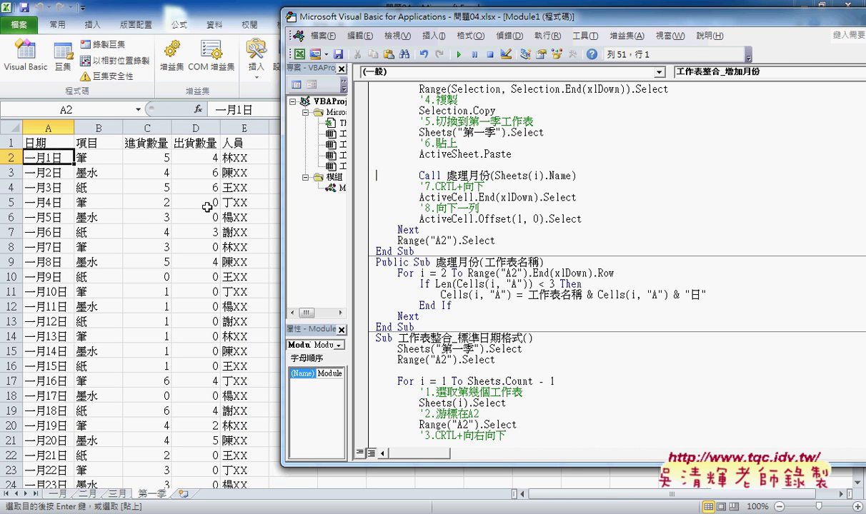
left_click(143, 216)
left_click(40, 157)
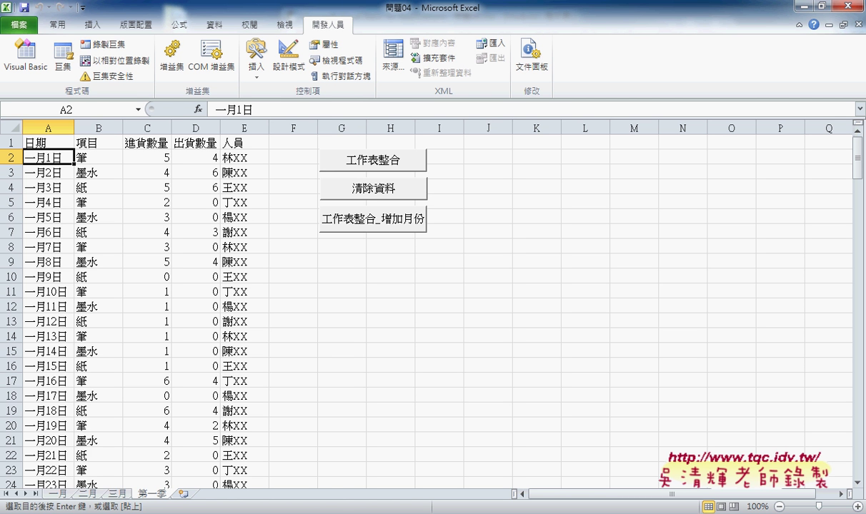
Move the VBA code editor to the right so the sheet's macro buttons show
left_click(251, 391)
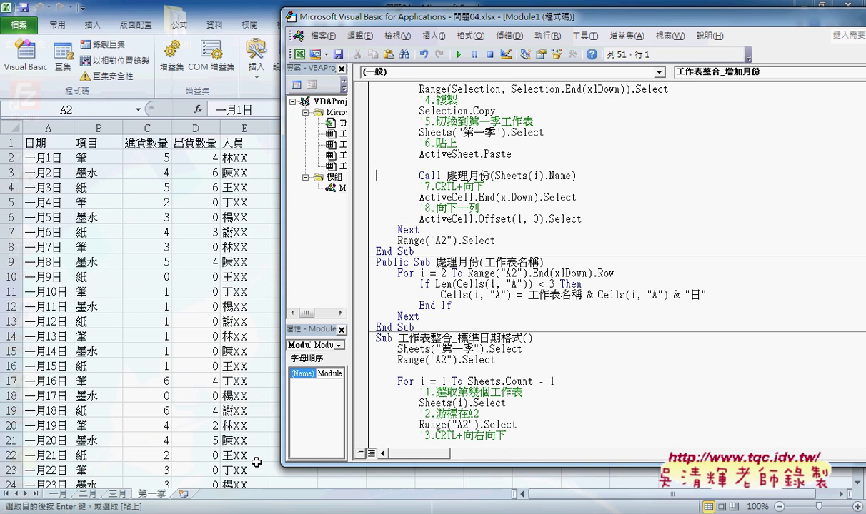
mouse_move(481, 20)
left_mouse_down()
mouse_move(600, 29)
mouse_move(622, 41)
left_mouse_up()
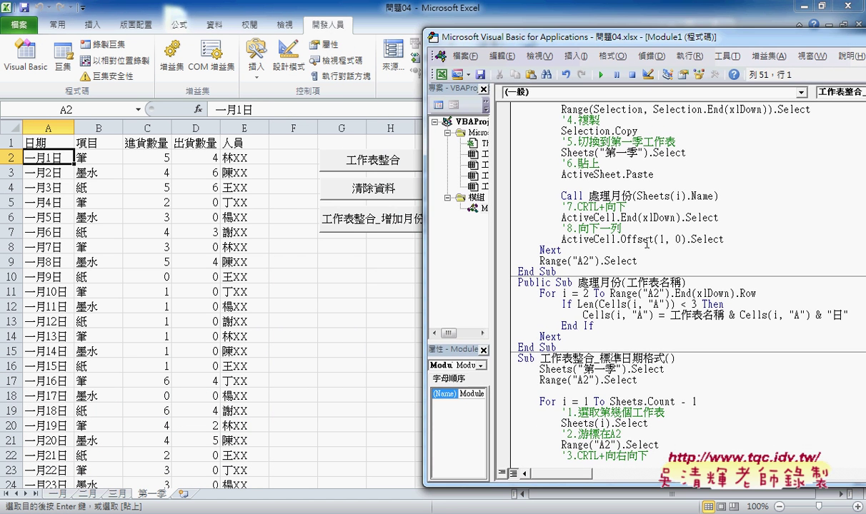
scroll(647, 243, "up", 2)
scroll(647, 242, "up", 2)
scroll(646, 243, "up", 2)
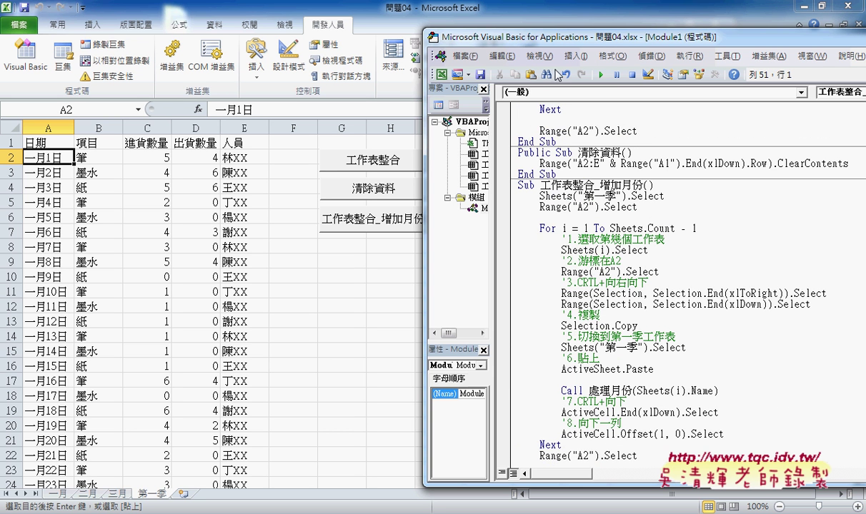
scroll(580, 293, "down", 3)
double_click(574, 293)
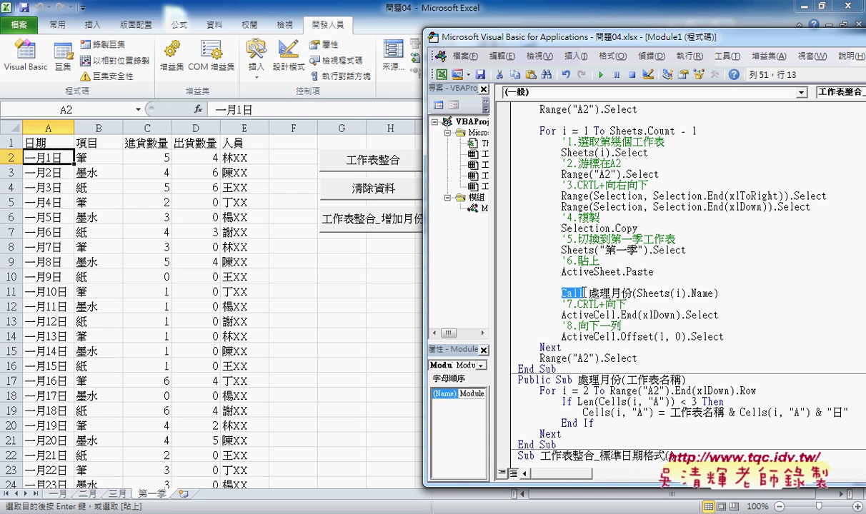
left_click_drag(587, 293, 725, 294)
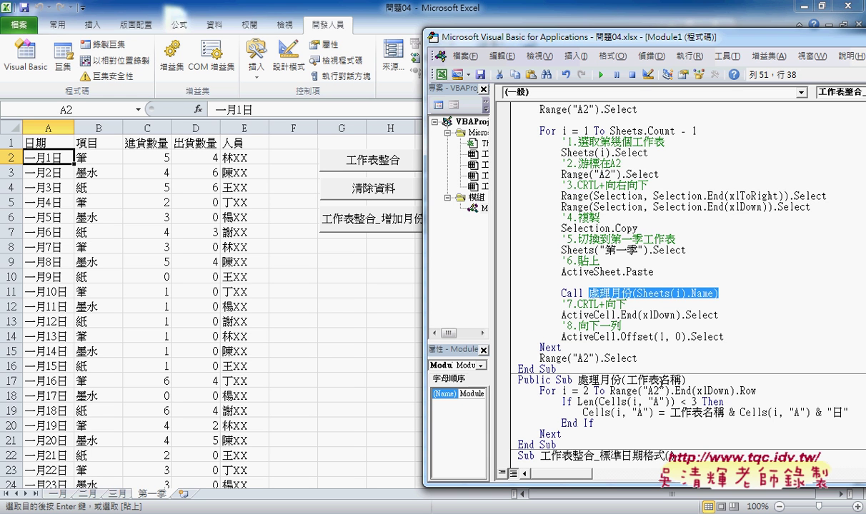
scroll(656, 342, "down", 2)
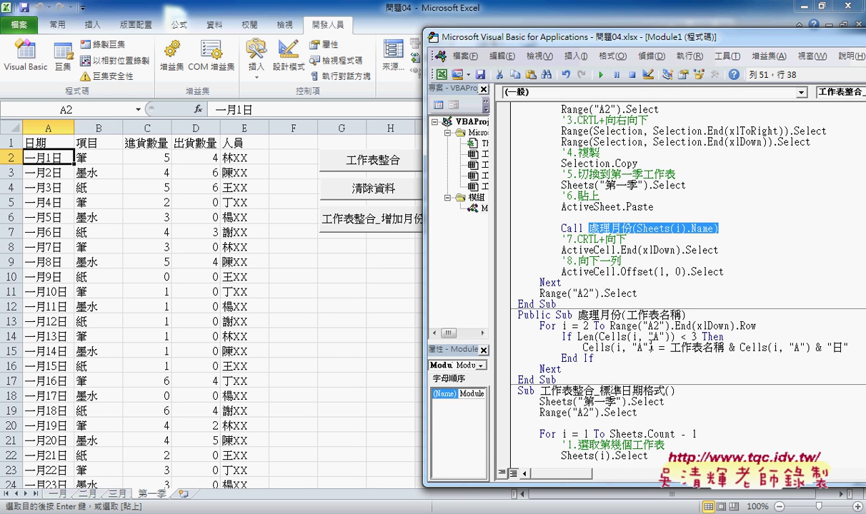
left_click_drag(850, 348, 670, 347)
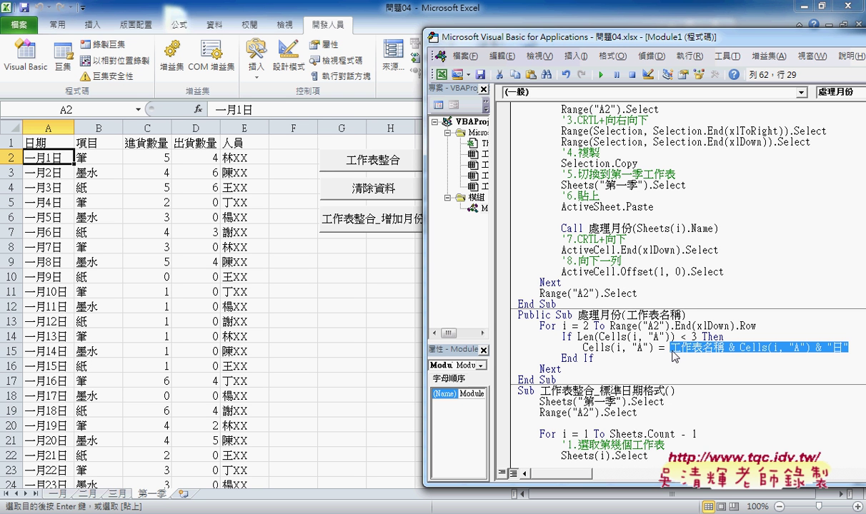
Scroll to Sub 標準日期格式(月份), select its 工作表名稱 parameter, and widen the code window to show full lines
scroll(671, 354, "down", 4)
scroll(671, 354, "down", 1)
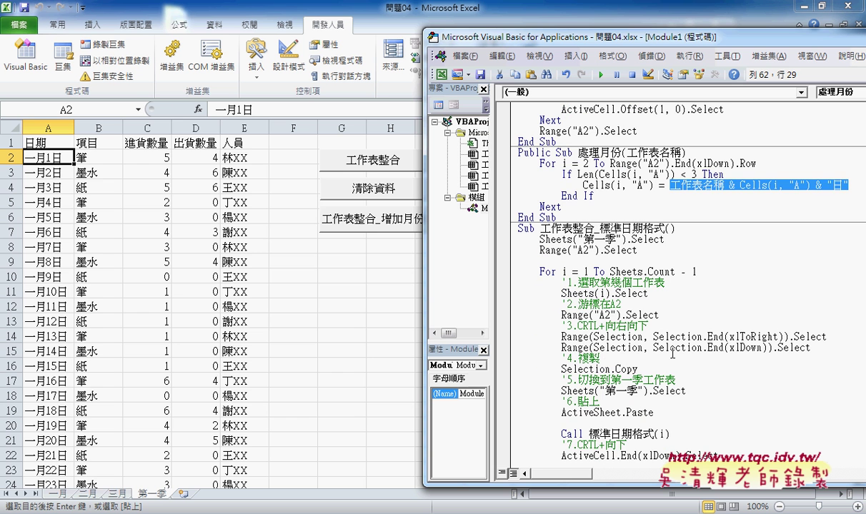
left_click_drag(627, 152, 682, 152)
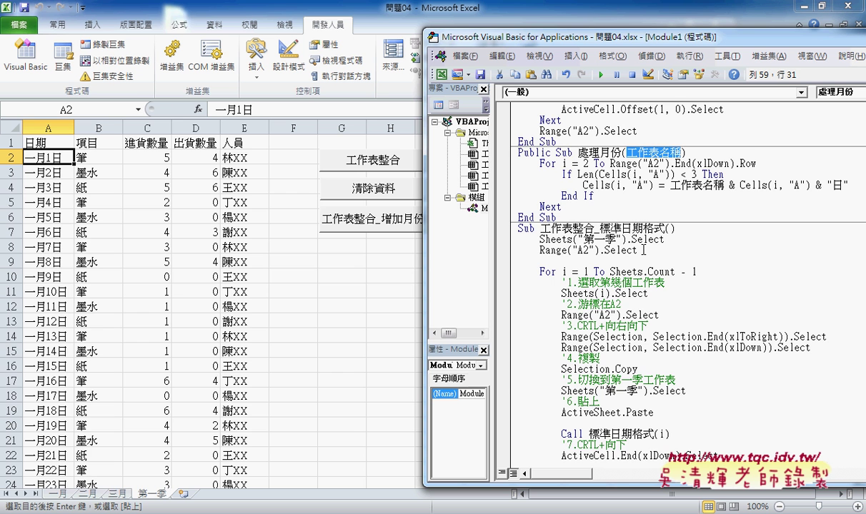
scroll(643, 251, "down", 5)
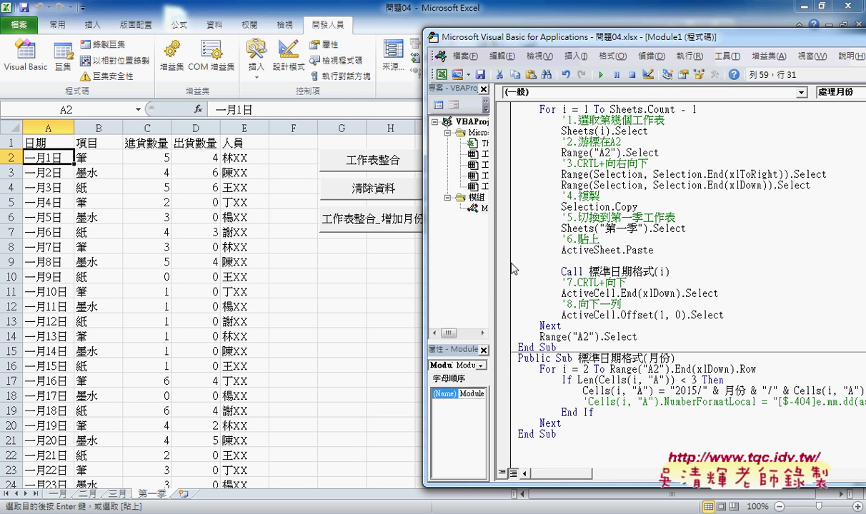
left_click_drag(427, 255, 265, 255)
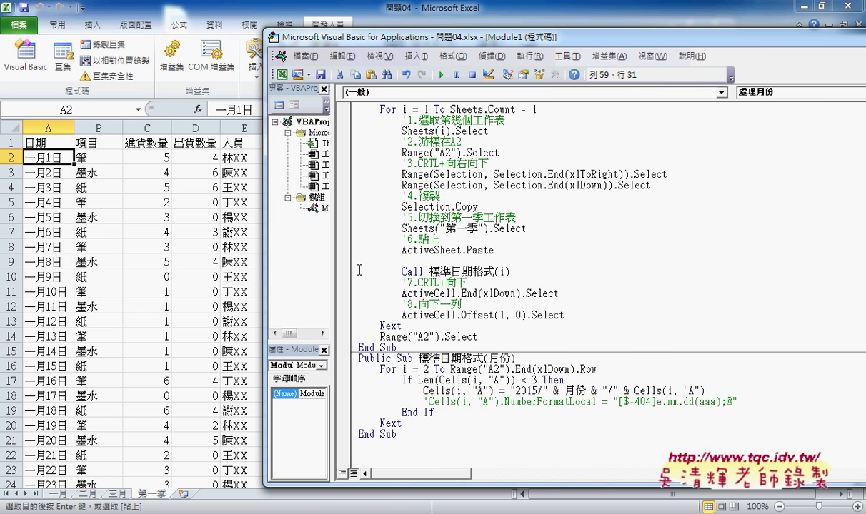